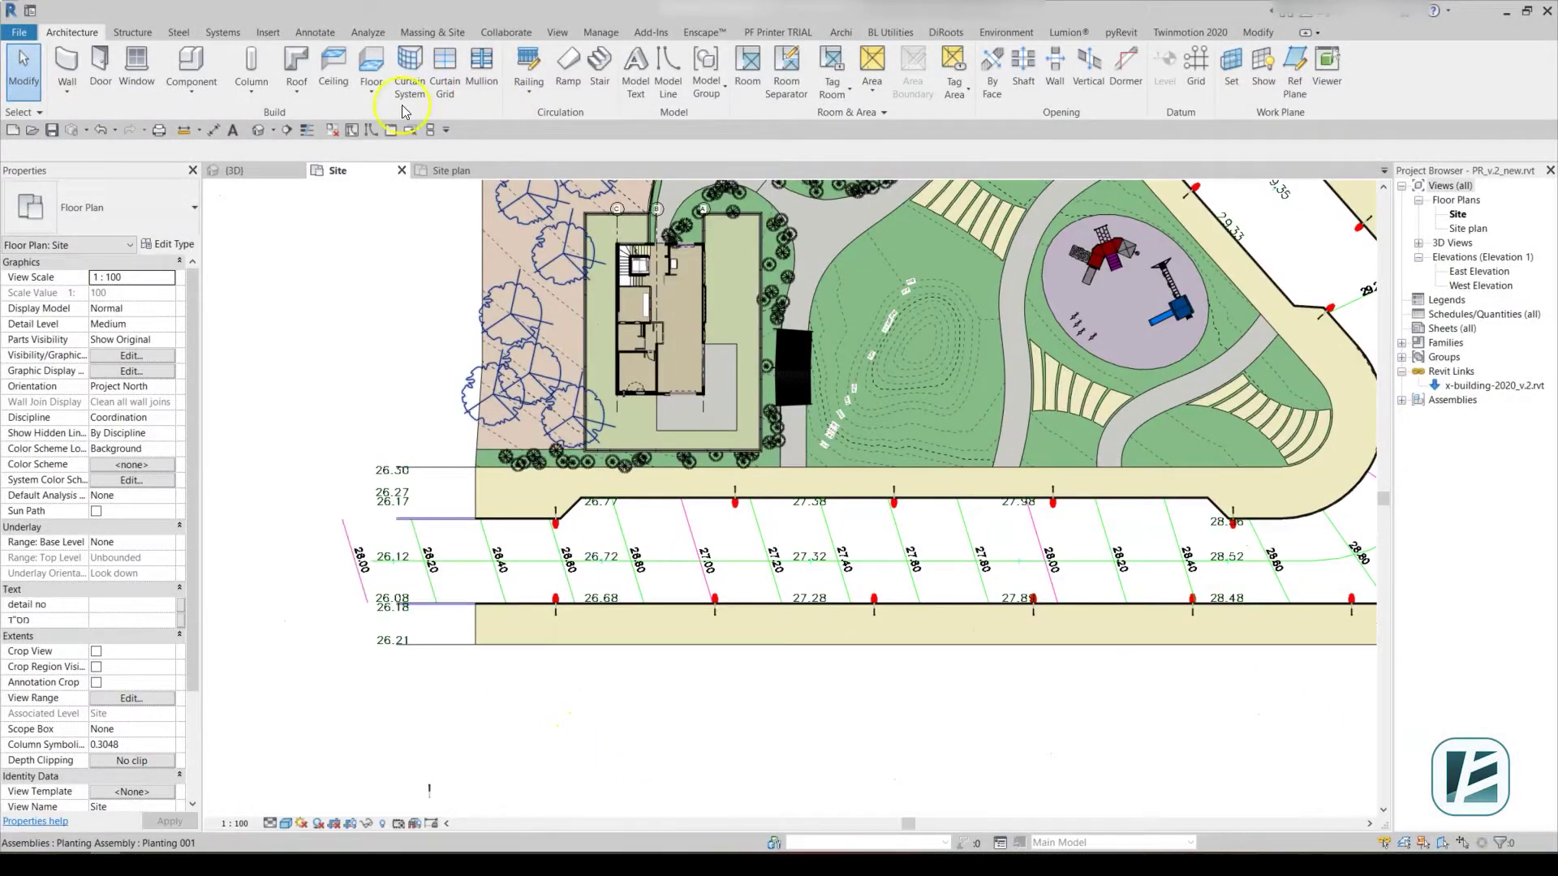
- Start Pick Lines model lines and trace the 26.00, 26.20 and next two road contours
{"action": "left_click", "coordinate": [372, 131]}
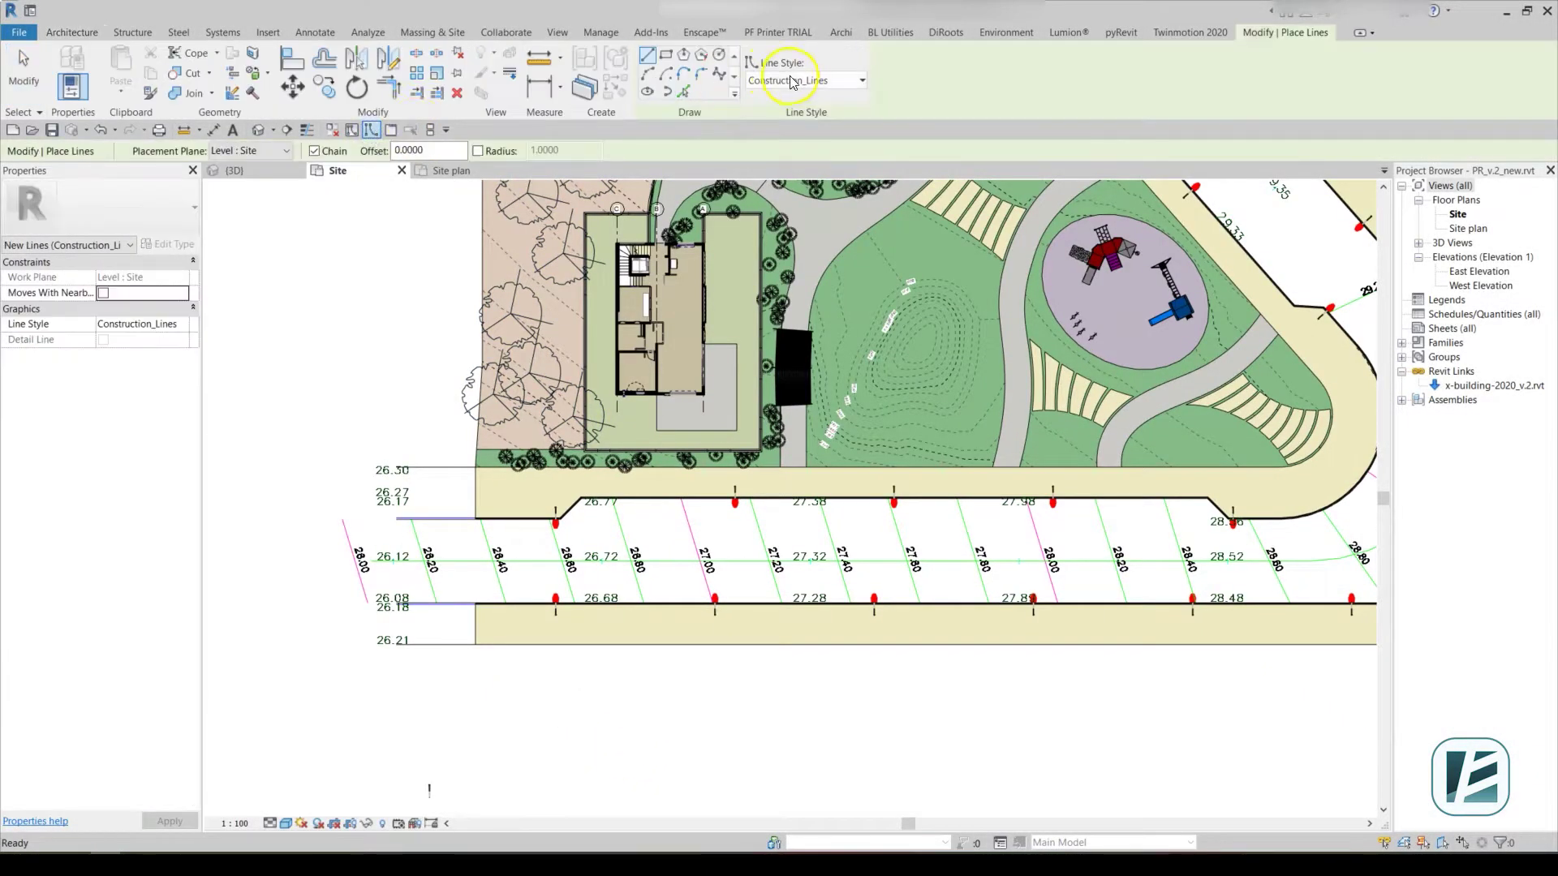
{"action": "left_click", "coordinate": [685, 91]}
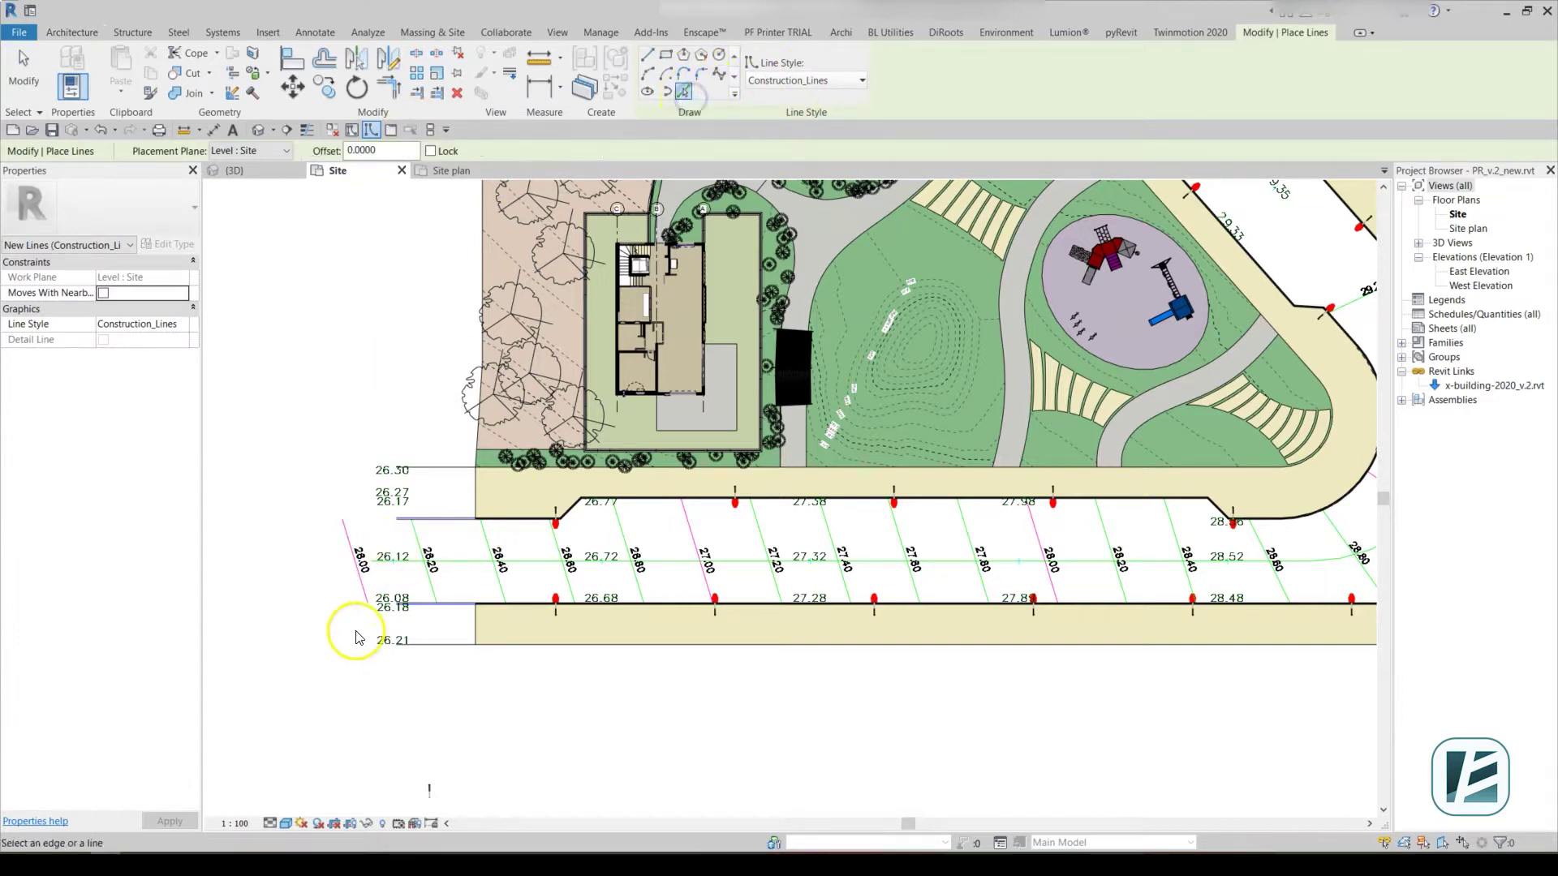
{"action": "left_click", "coordinate": [363, 587]}
{"action": "left_click", "coordinate": [431, 584]}
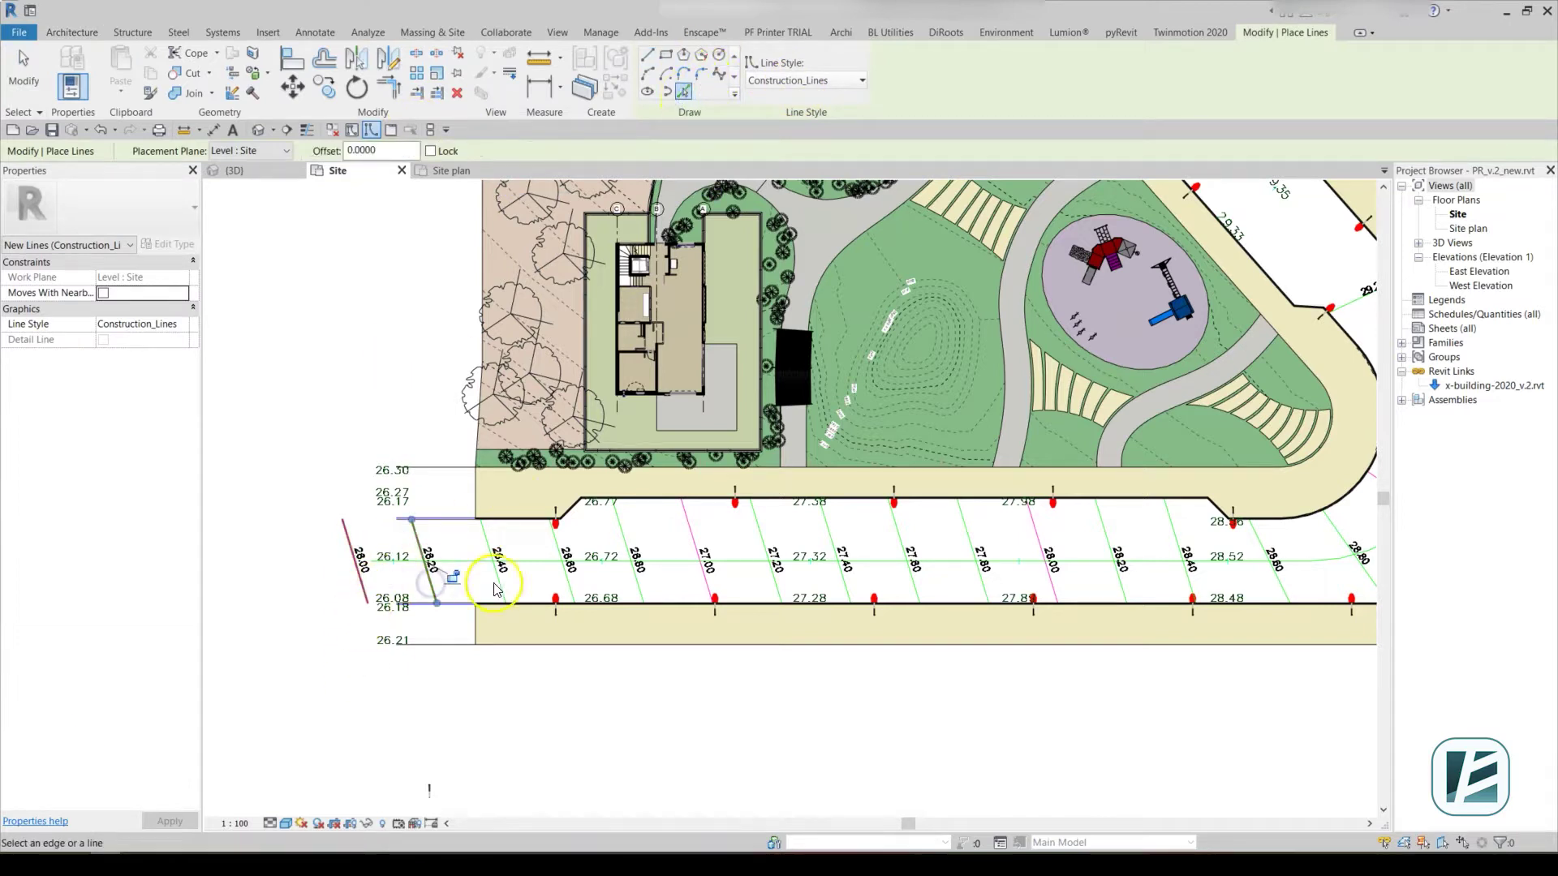
{"action": "left_click", "coordinate": [1192, 595]}
{"action": "left_click", "coordinate": [1286, 597]}
- Pan along the road and trace the remaining contour lines up toward 29.60
{"action": "middle_click_drag", "start_coordinate": [1298, 581], "coordinate": [1040, 598]}
{"action": "left_click", "coordinate": [1113, 595]}
{"action": "left_click", "coordinate": [1158, 532]}
{"action": "left_click", "coordinate": [1105, 311]}
{"action": "middle_click_drag", "start_coordinate": [1155, 515], "coordinate": [1036, 458]}
{"action": "middle_click_drag", "start_coordinate": [811, 389], "coordinate": [1059, 769]}
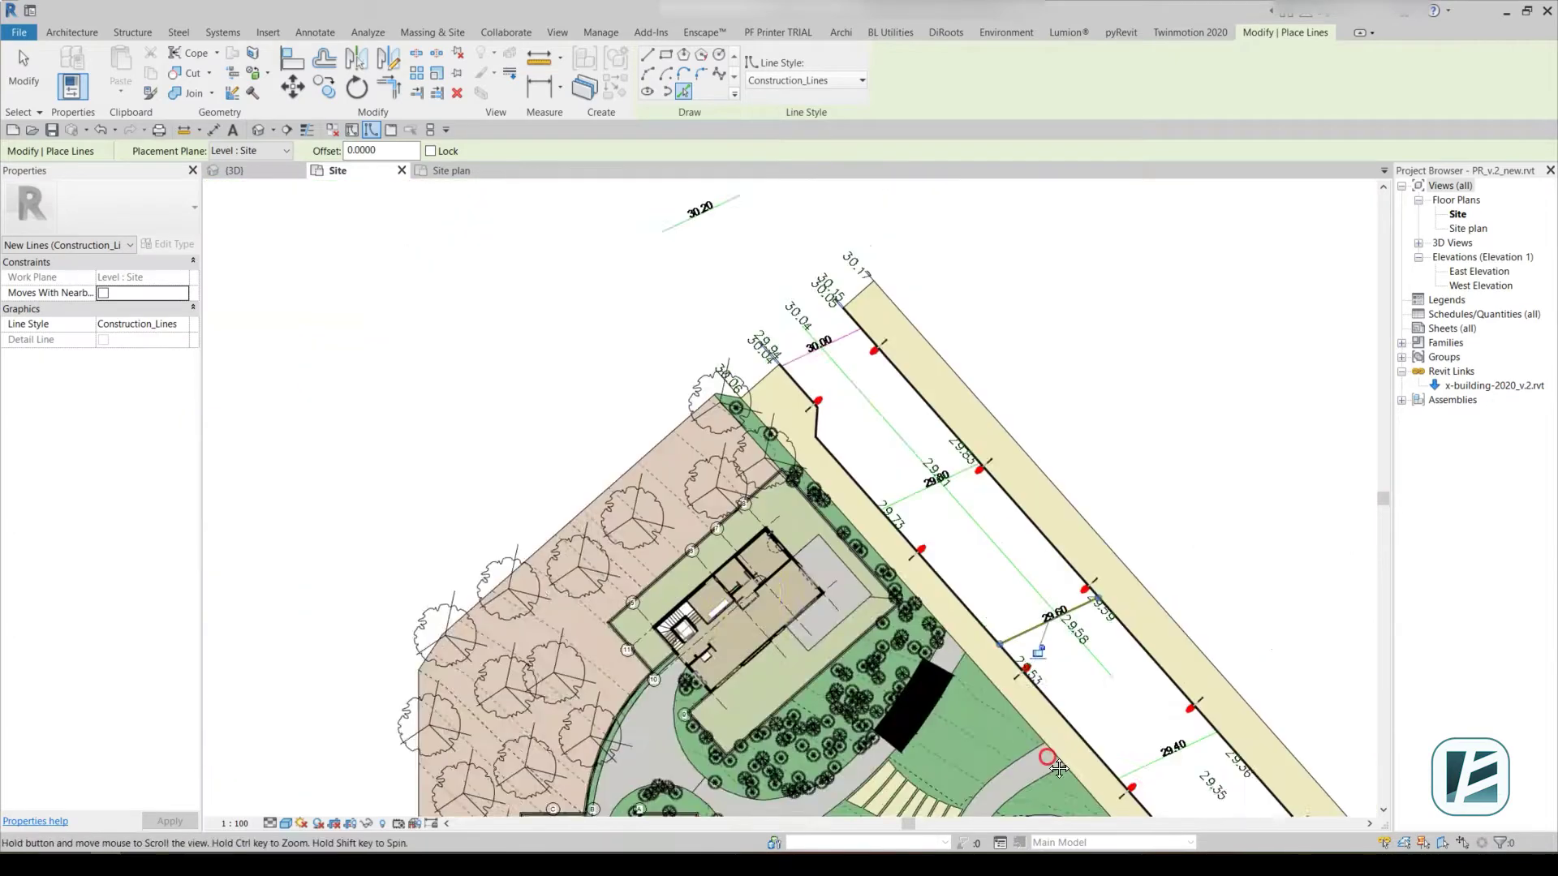
{"action": "scroll", "coordinate": [1059, 768], "scroll_direction": "down", "scroll_amount": 4}
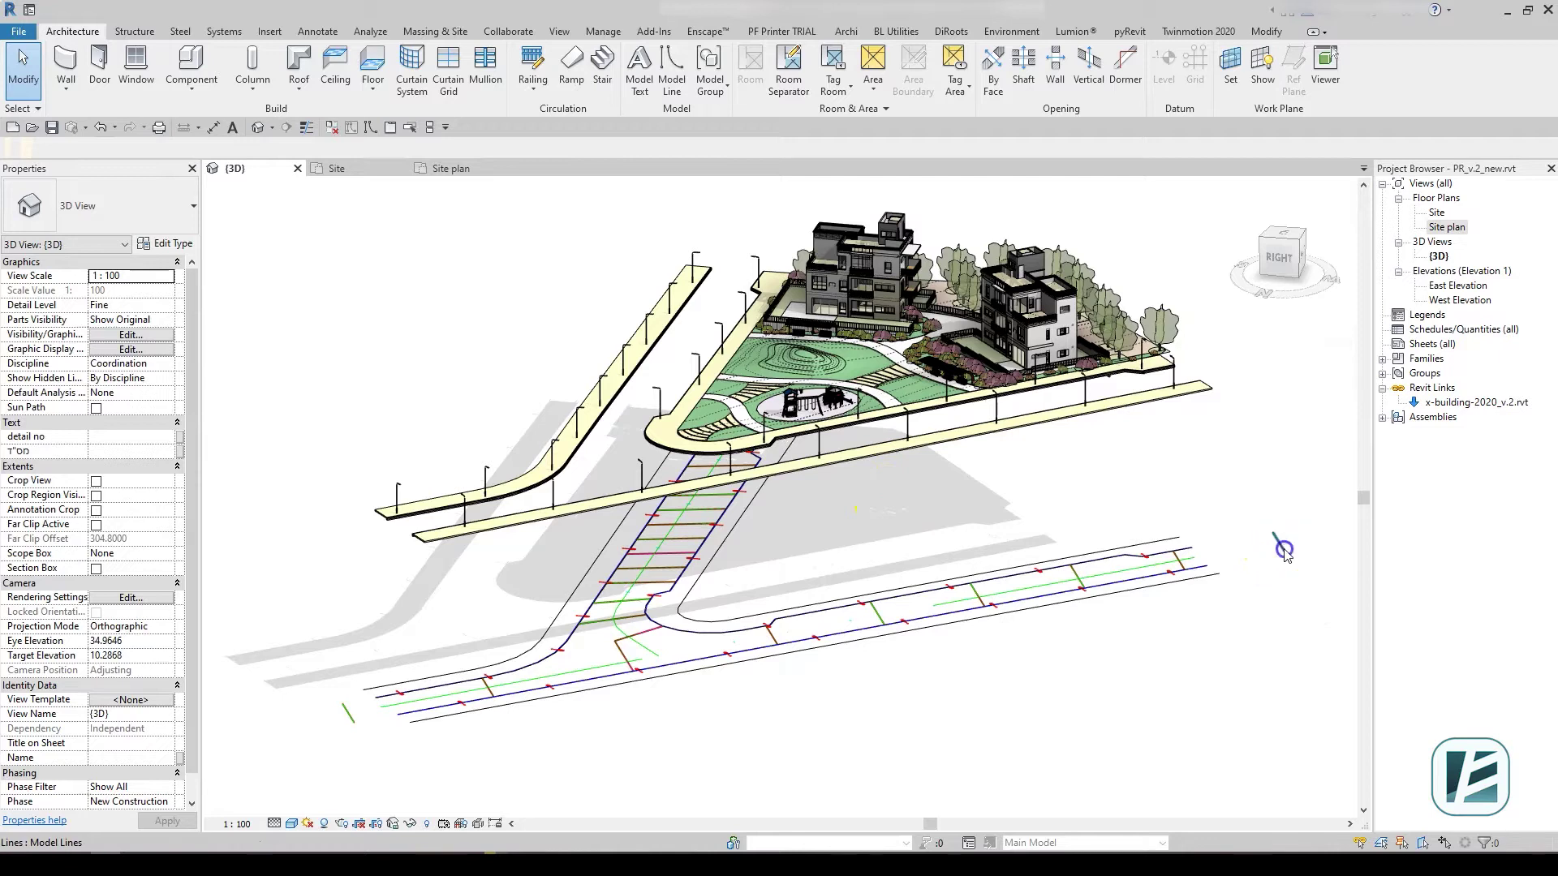
- Isolate the traced lines in 3D, orbit to see them edge-on, then clear the selection
{"action": "left_click", "coordinate": [1285, 552]}
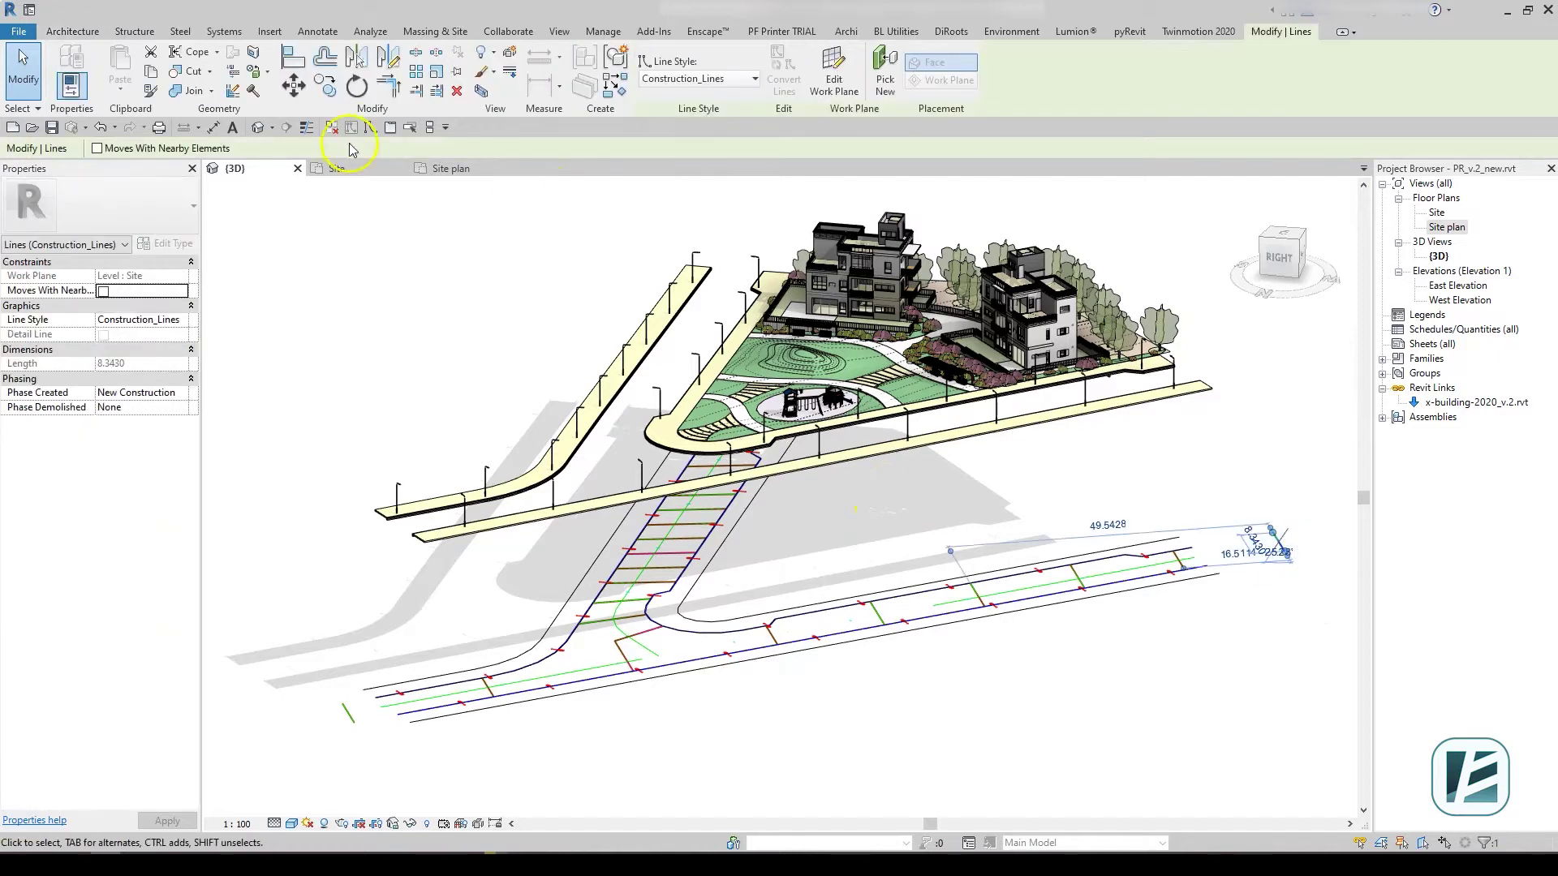
{"action": "left_click", "coordinate": [377, 824]}
{"action": "left_click", "coordinate": [428, 771]}
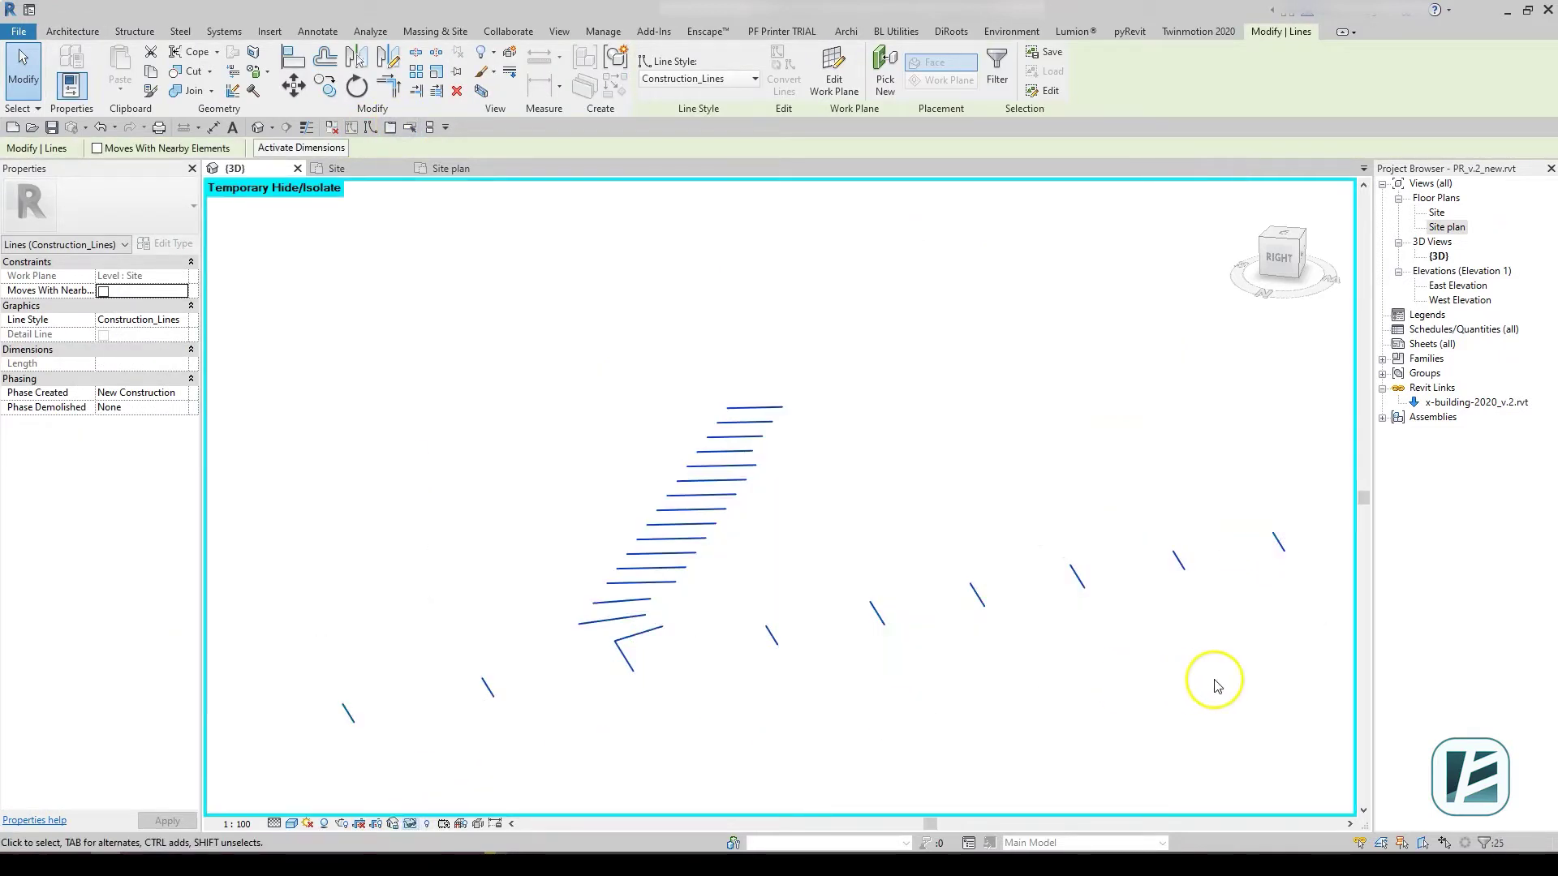
{"action": "middle_click_drag", "start_coordinate": [1215, 686], "coordinate": [1141, 728], "text": "shift"}
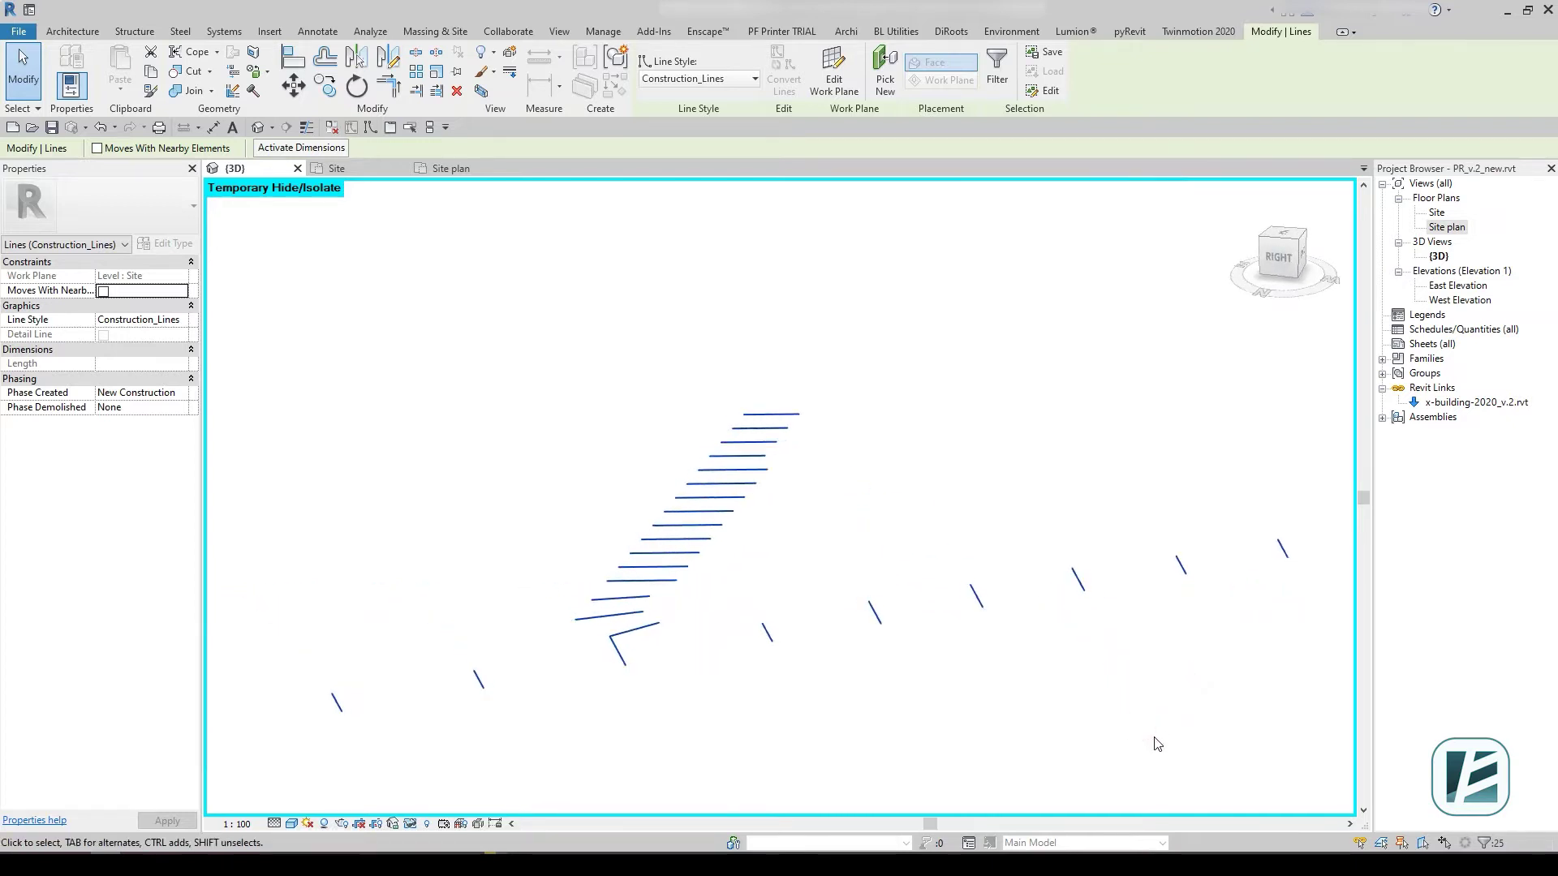
{"action": "left_click", "coordinate": [1152, 742]}
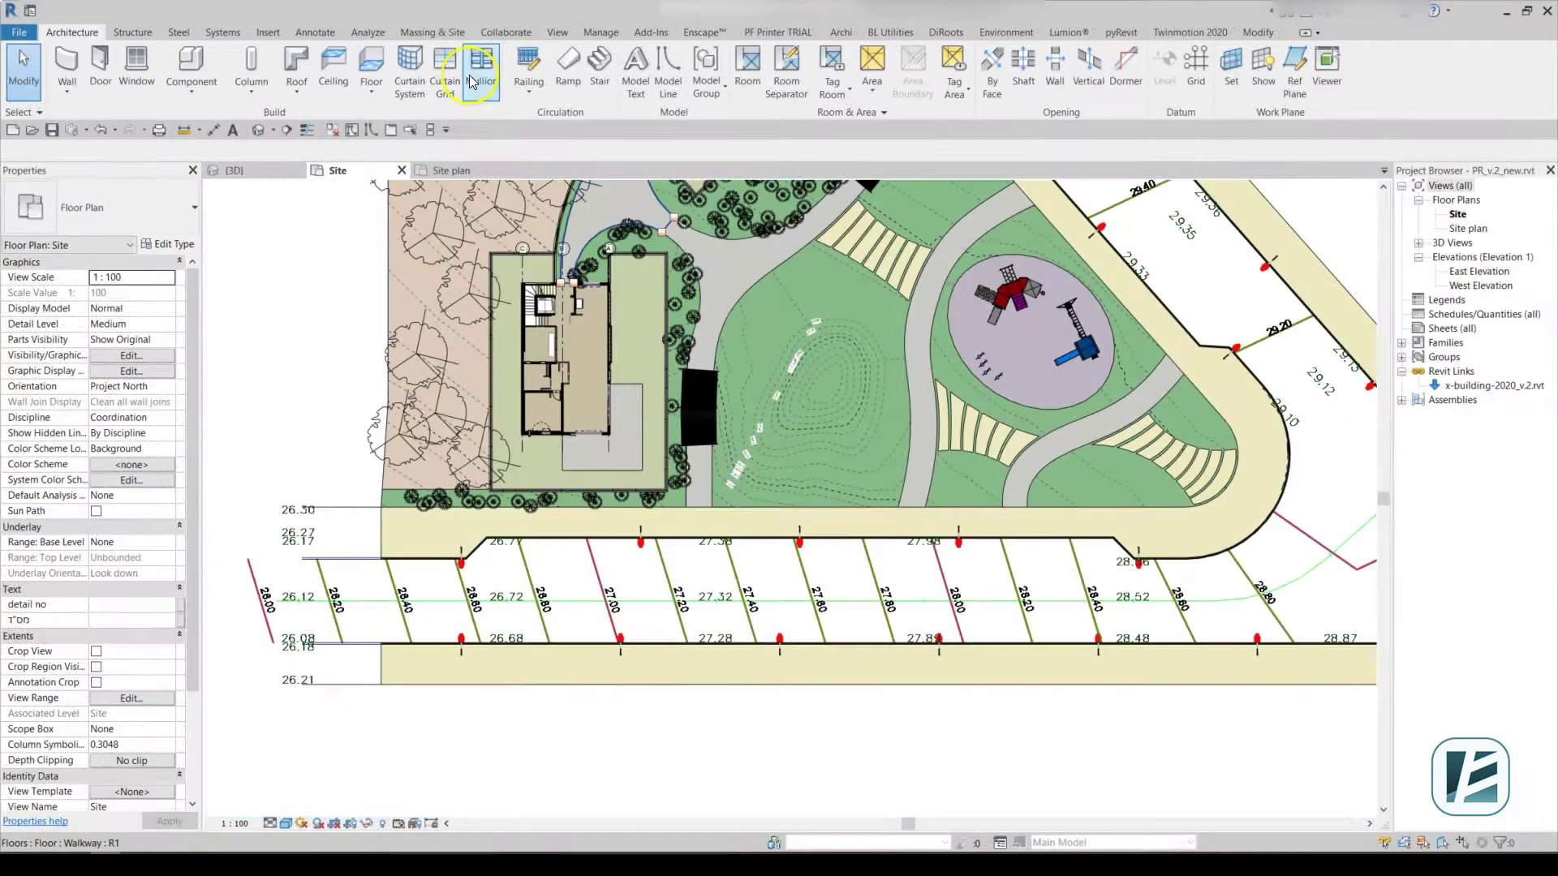
- Set line elevations to start at 26 with a 0.2 increment, as Absolute Elevation
{"action": "left_click", "coordinate": [996, 32]}
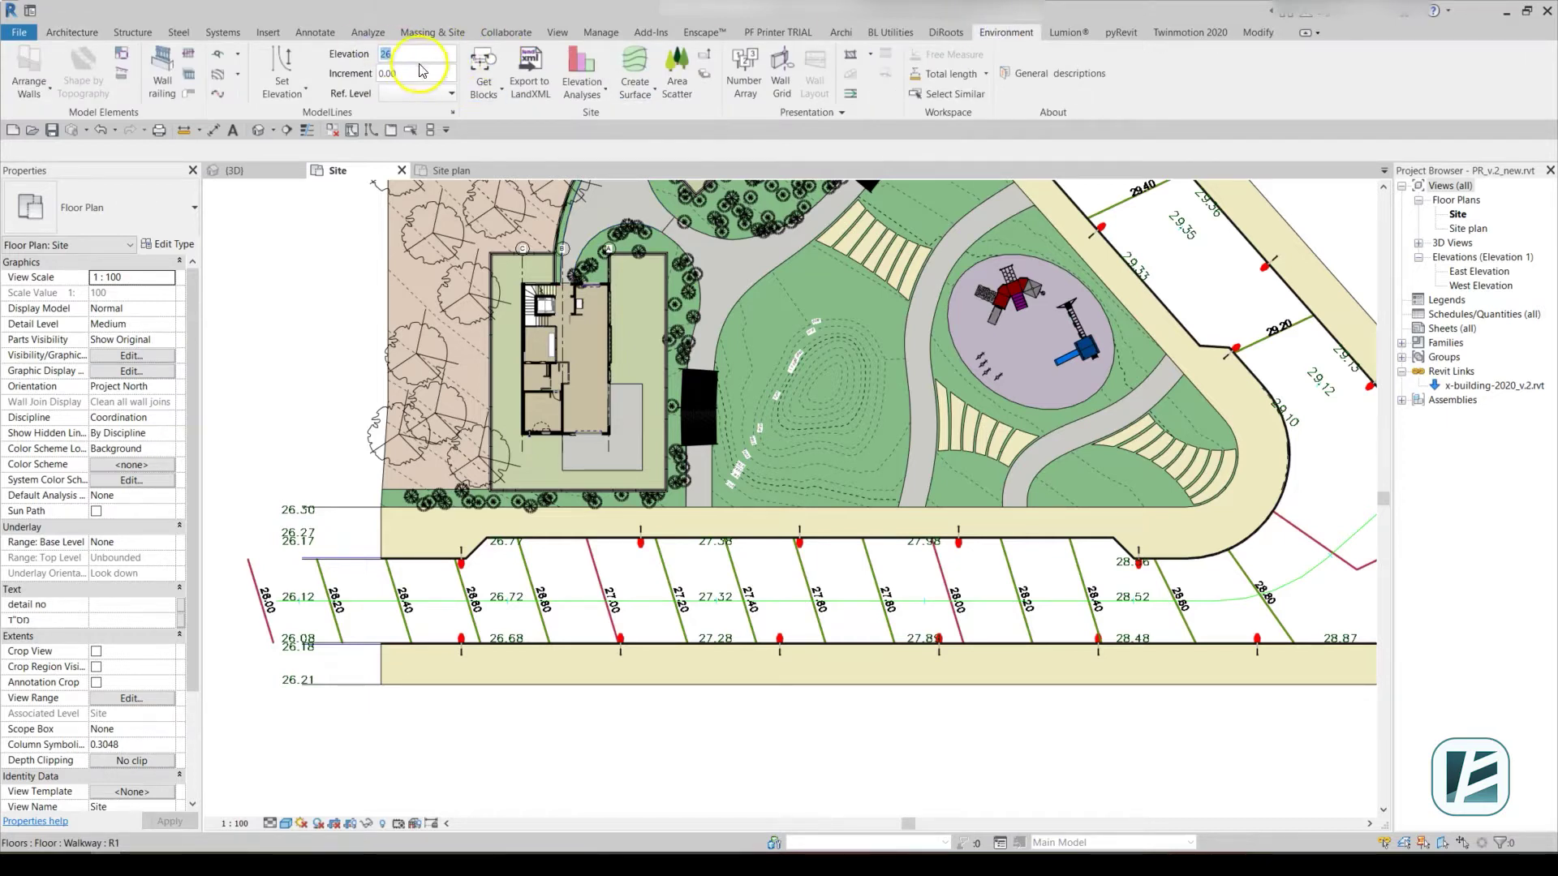
{"action": "type", "text": "0.2"}
{"action": "key", "text": "Return"}
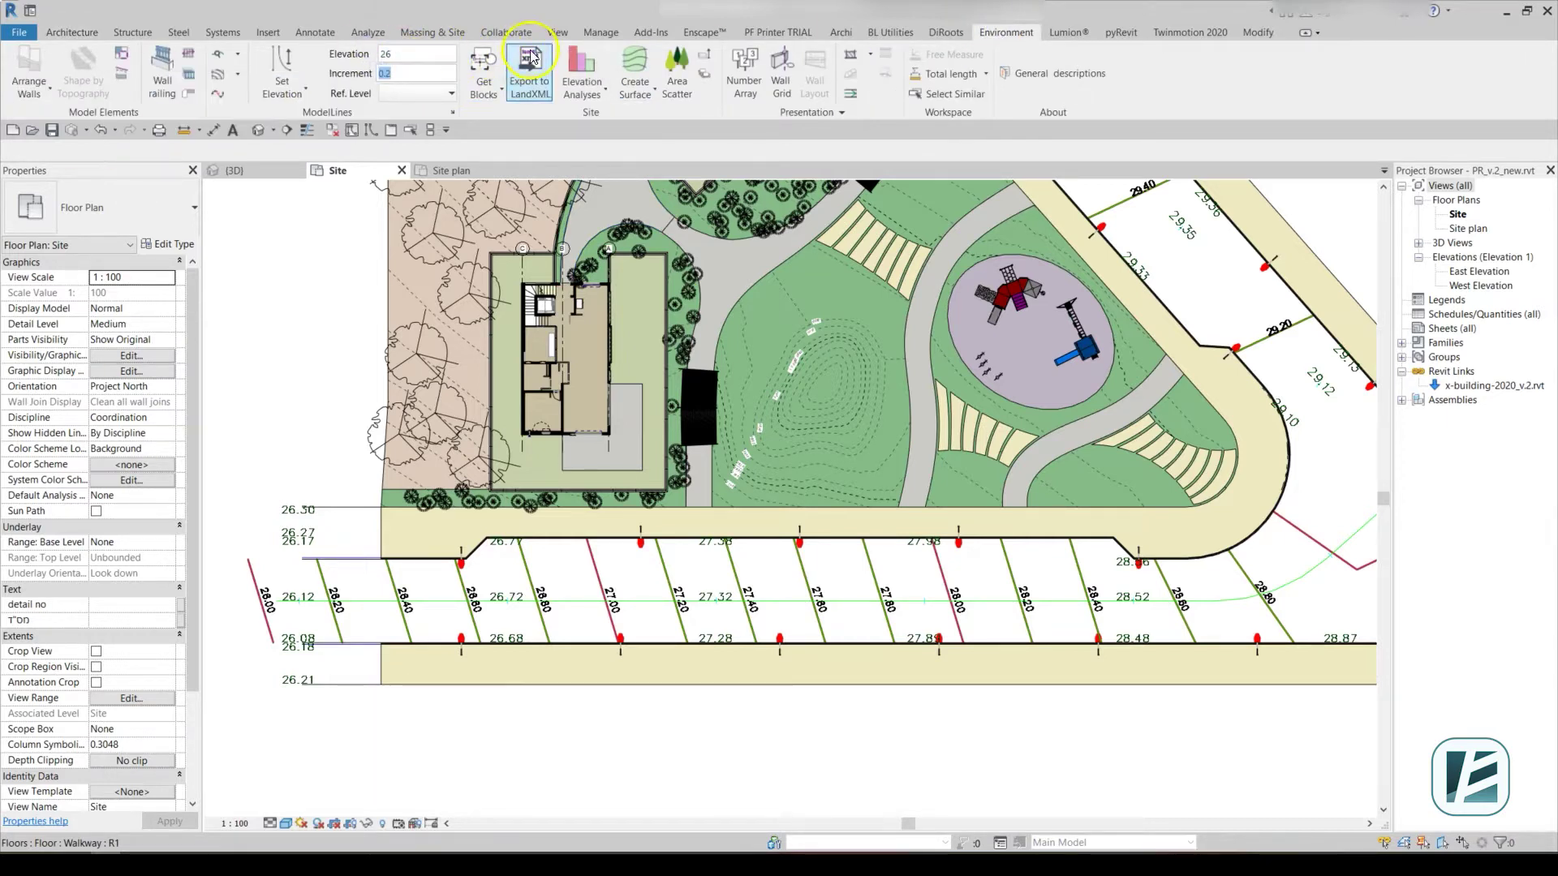
{"action": "type", "text": "0"}
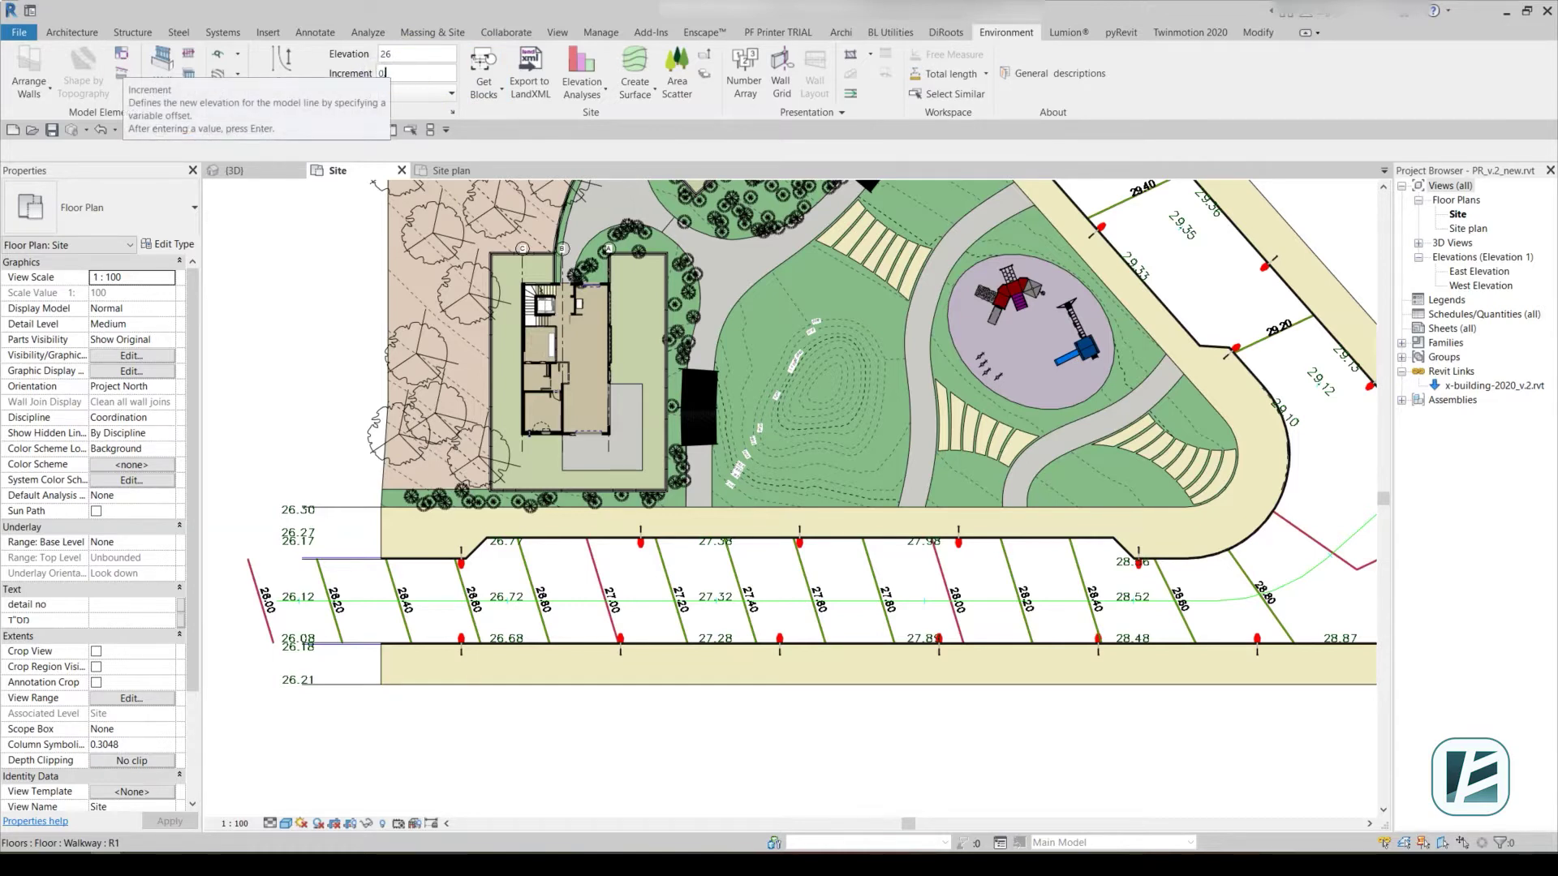
{"action": "left_click", "coordinate": [438, 93]}
{"action": "left_click", "coordinate": [437, 113]}
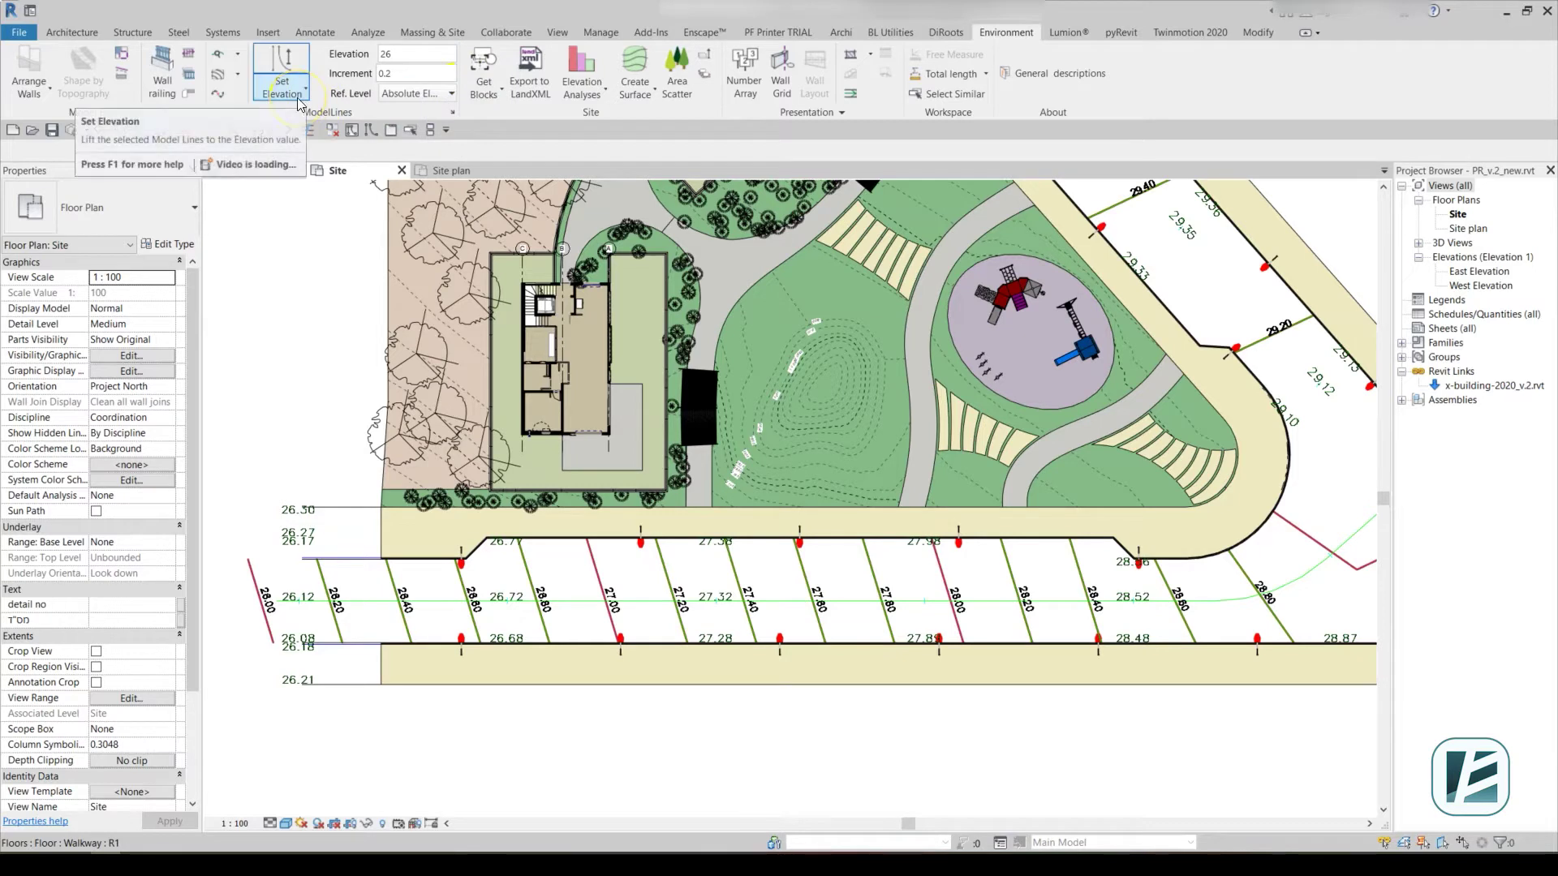
- Choose Set Elevation by Crossing and start the crossing line at the road's west end
{"action": "left_click", "coordinate": [305, 90]}
{"action": "left_click", "coordinate": [270, 154]}
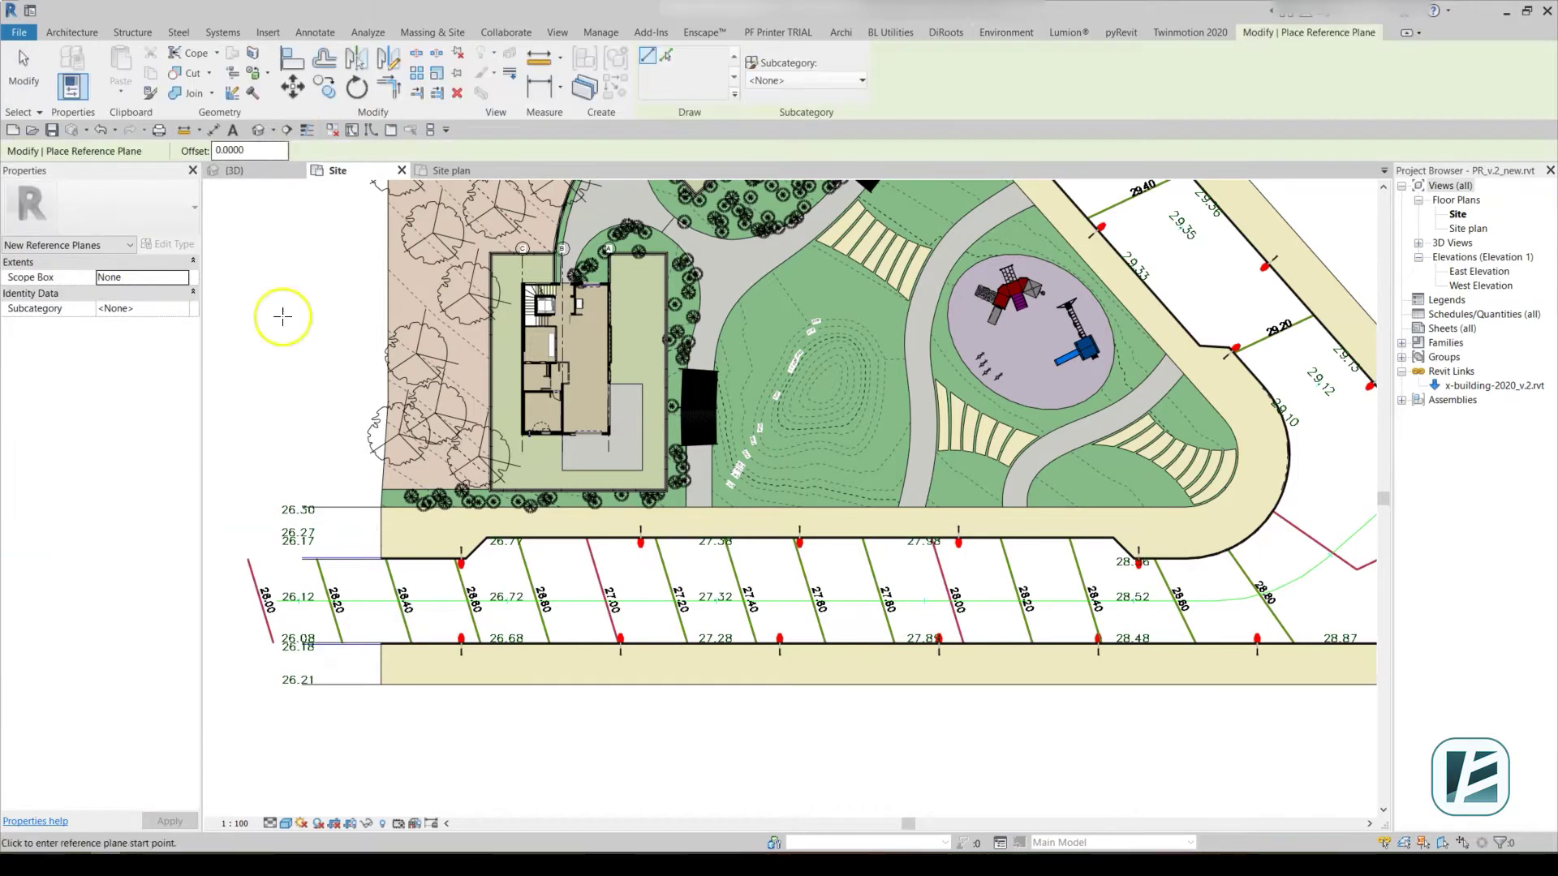
{"action": "left_click", "coordinate": [226, 566]}
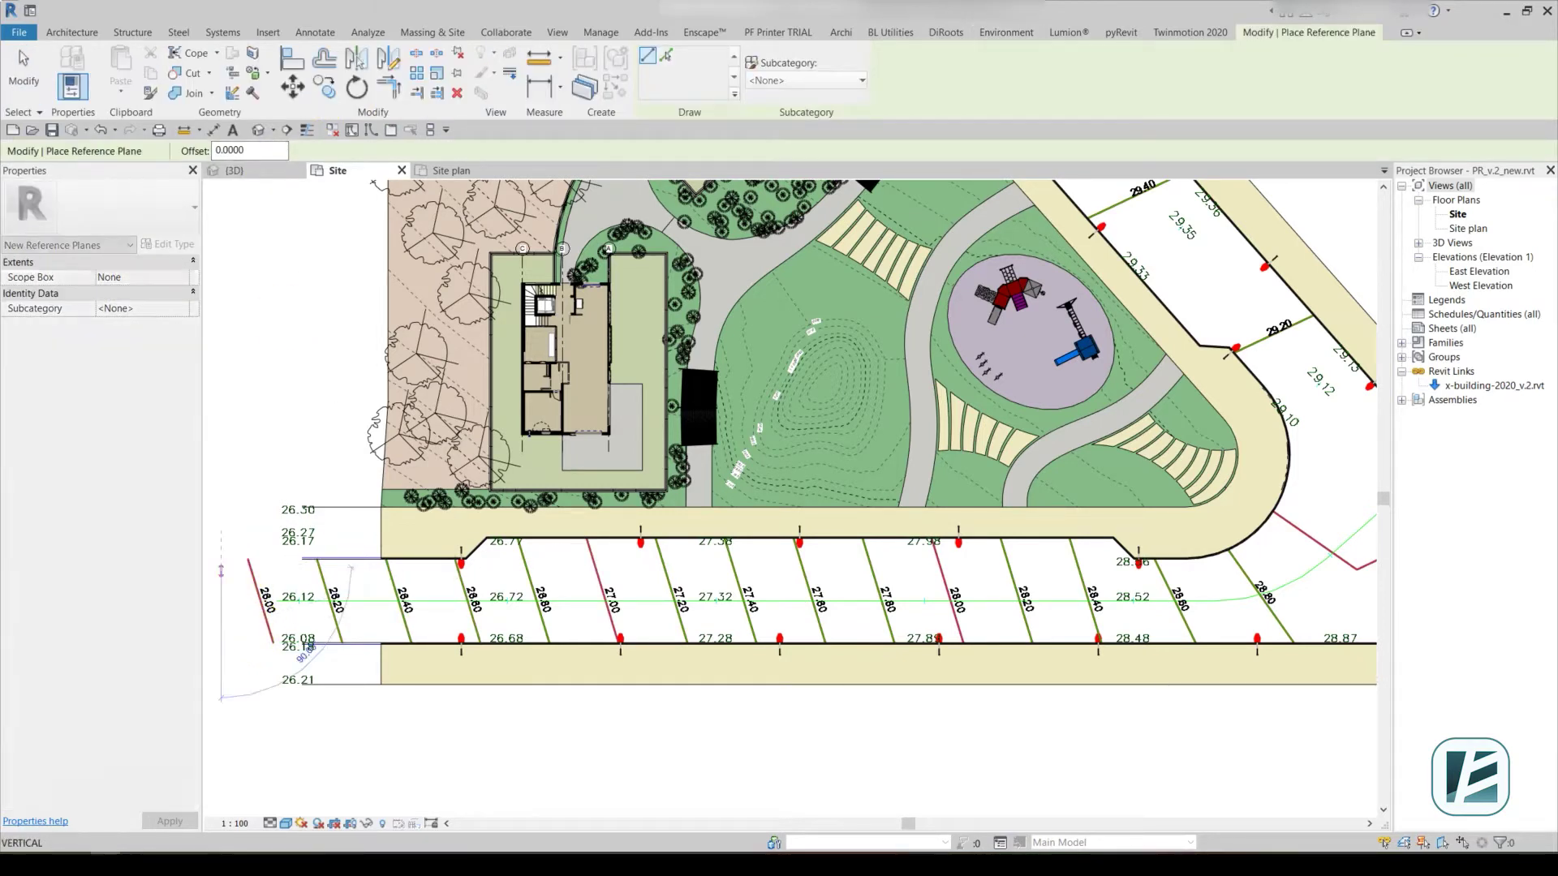
- End the crossing line across the lower road and set the view scale to 1:200
{"action": "left_click", "coordinate": [1293, 562]}
{"action": "middle_click_drag", "start_coordinate": [1330, 615], "coordinate": [1060, 655]}
{"action": "scroll", "coordinate": [1060, 654], "scroll_direction": "up", "scroll_amount": 4}
{"action": "left_click", "coordinate": [226, 825]}
{"action": "left_click", "coordinate": [240, 746]}
{"action": "scroll", "coordinate": [1136, 591], "scroll_direction": "down", "scroll_amount": 4}
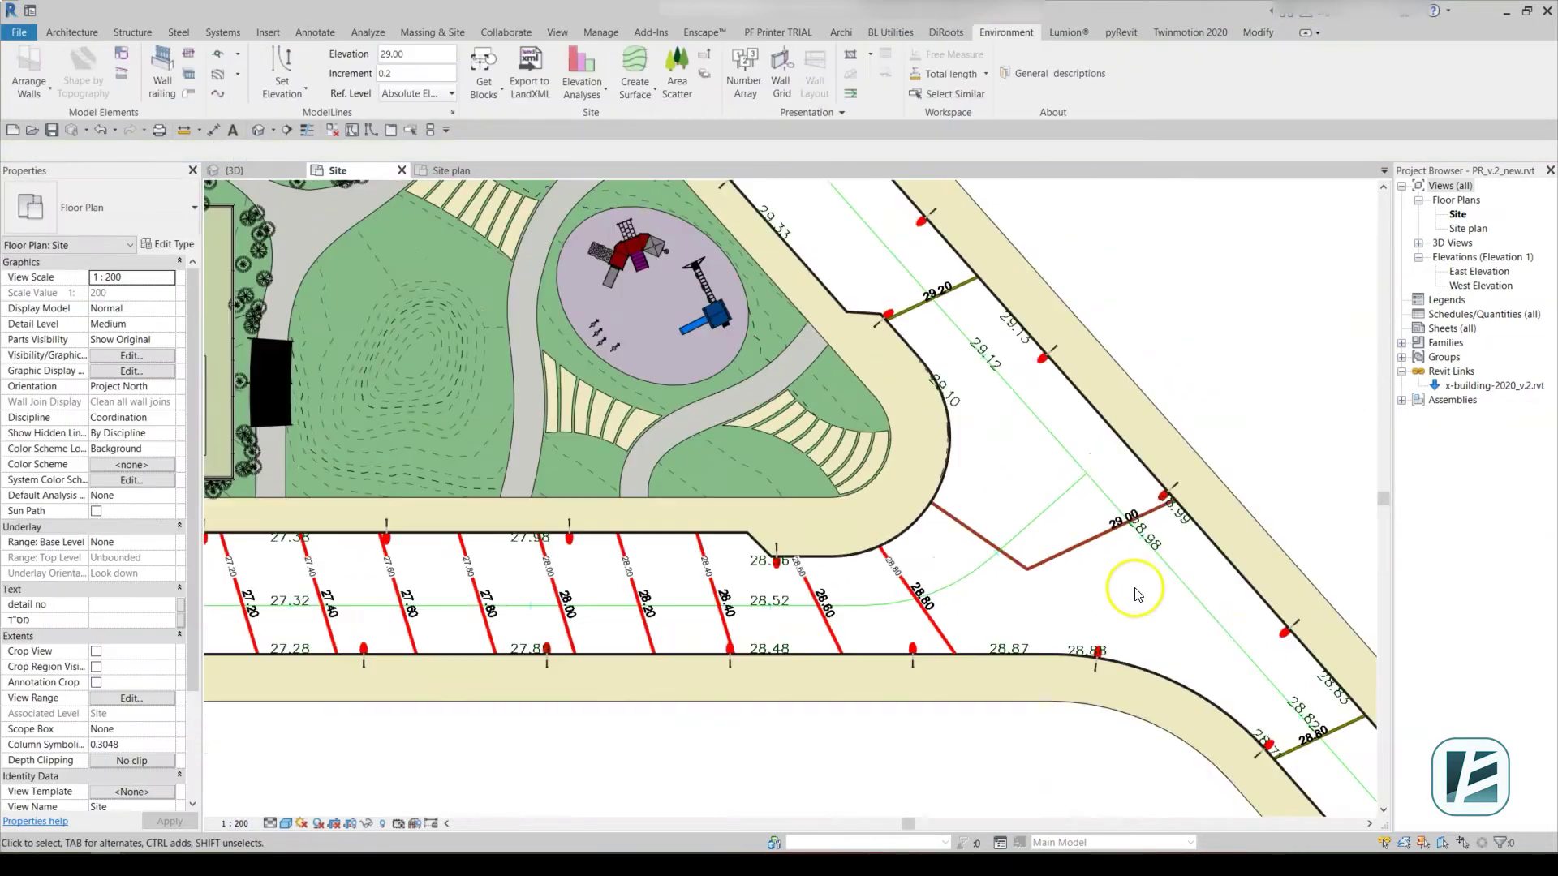
{"action": "middle_click_drag", "start_coordinate": [1192, 625], "coordinate": [951, 519]}
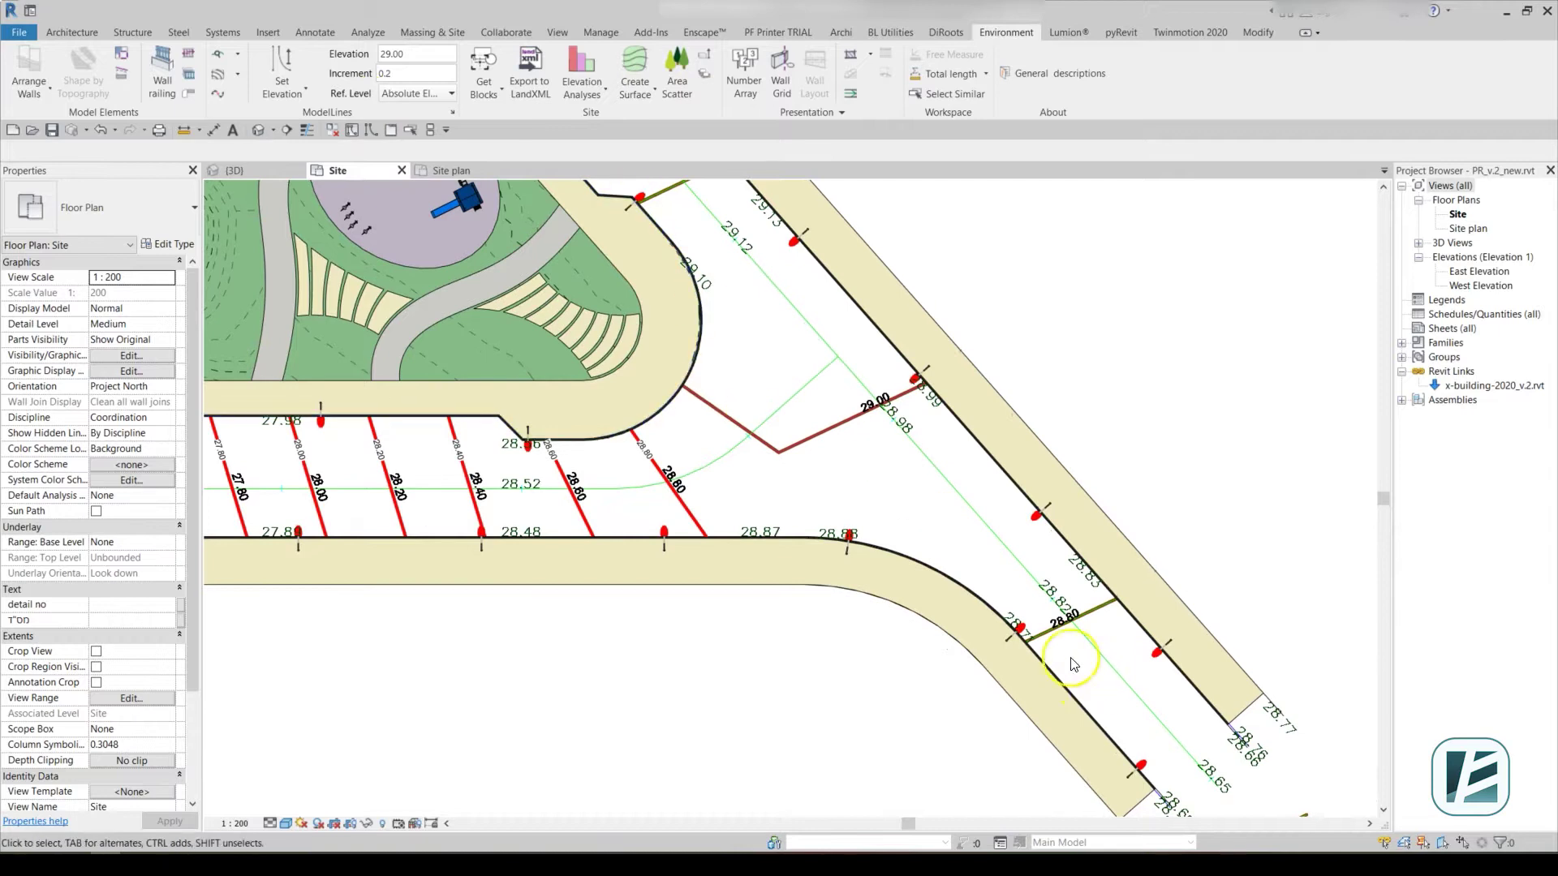
{"action": "scroll", "coordinate": [1078, 613], "scroll_direction": "down", "scroll_amount": 2}
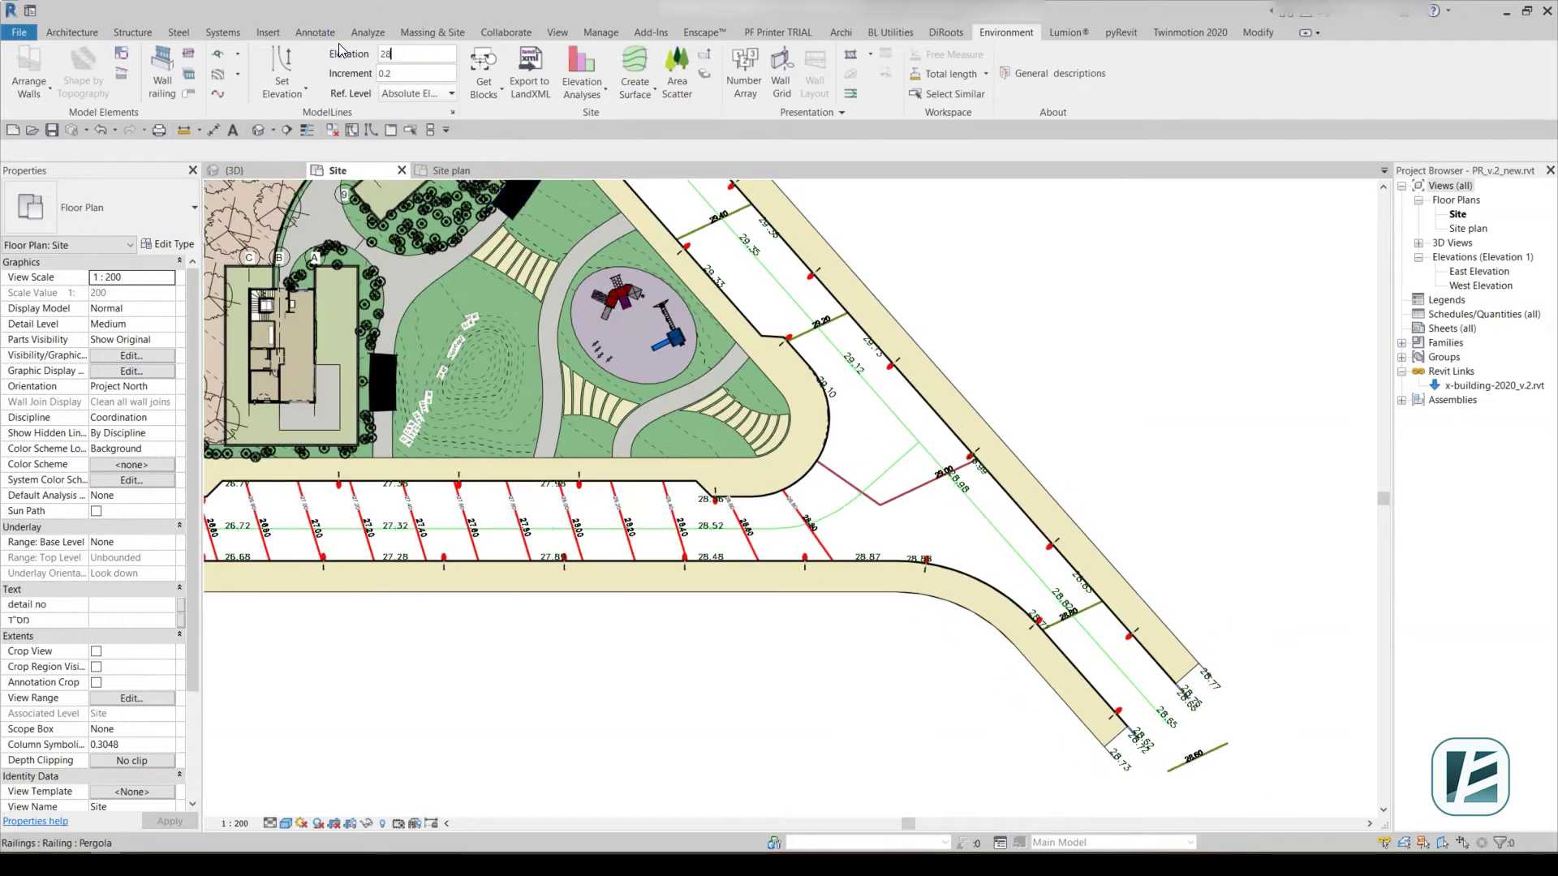
- Draw a second crossing line over the upper road up to 30.20 and check the lifted lines in 3D
{"action": "key", "text": "r"}
{"action": "key", "text": "p"}
{"action": "scroll", "coordinate": [1234, 766], "scroll_direction": "down", "scroll_amount": 2}
{"action": "middle_click_drag", "start_coordinate": [777, 294], "coordinate": [822, 395]}
{"action": "left_click", "coordinate": [782, 300]}
{"action": "scroll", "coordinate": [799, 317], "scroll_direction": "up", "scroll_amount": 5}
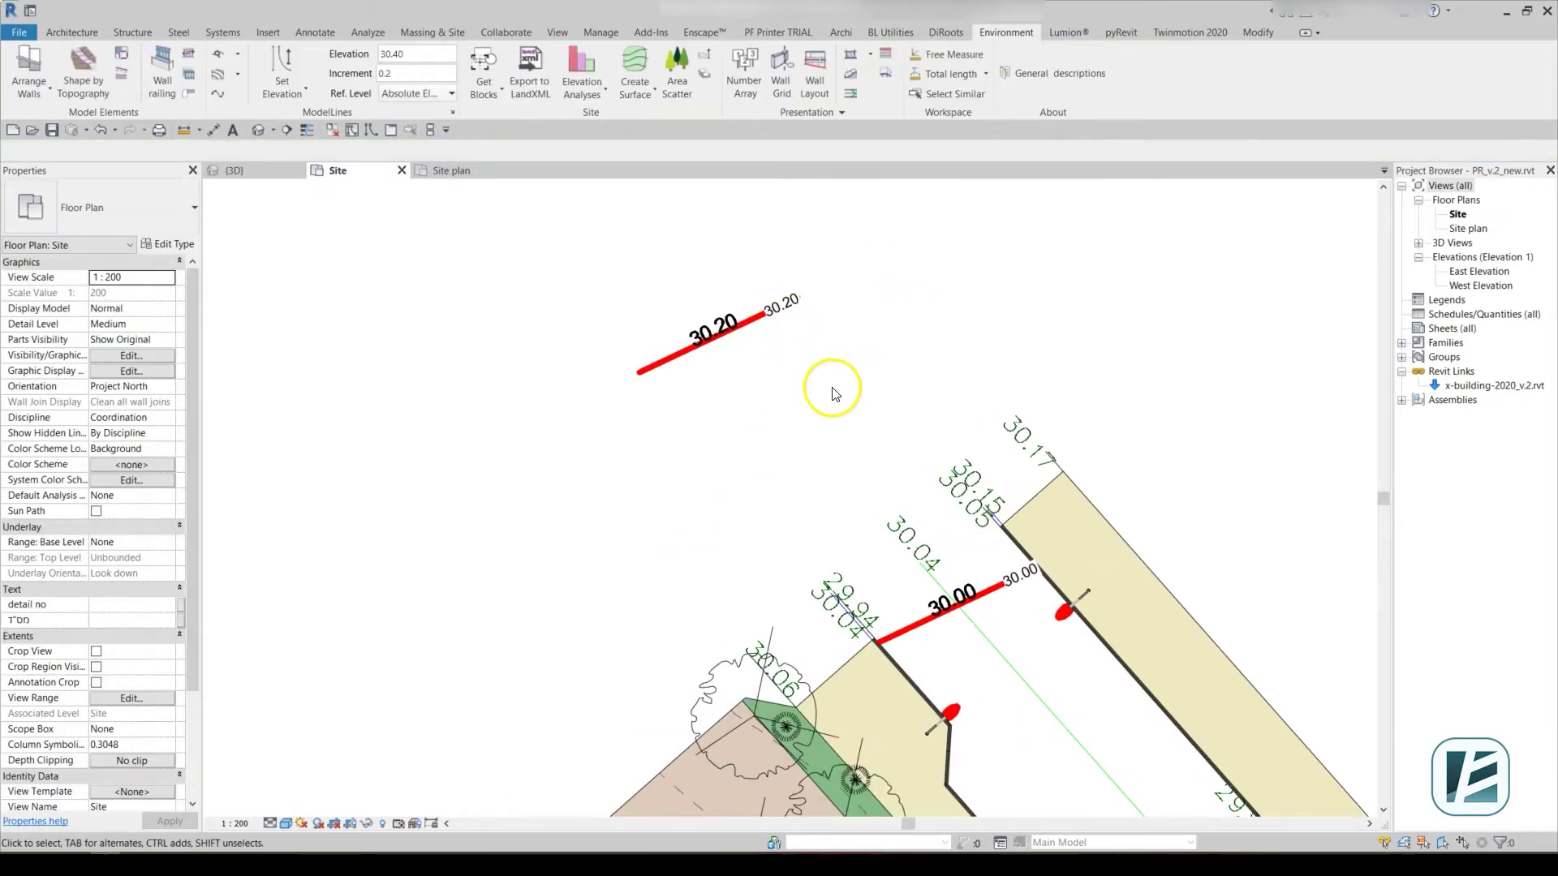
{"action": "middle_click_drag", "start_coordinate": [1169, 627], "coordinate": [799, 193]}
{"action": "middle_click_drag", "start_coordinate": [1335, 723], "coordinate": [1147, 432]}
{"action": "left_click", "coordinate": [240, 171]}
{"action": "middle_click_drag", "start_coordinate": [1193, 782], "coordinate": [1047, 552], "text": "shift"}
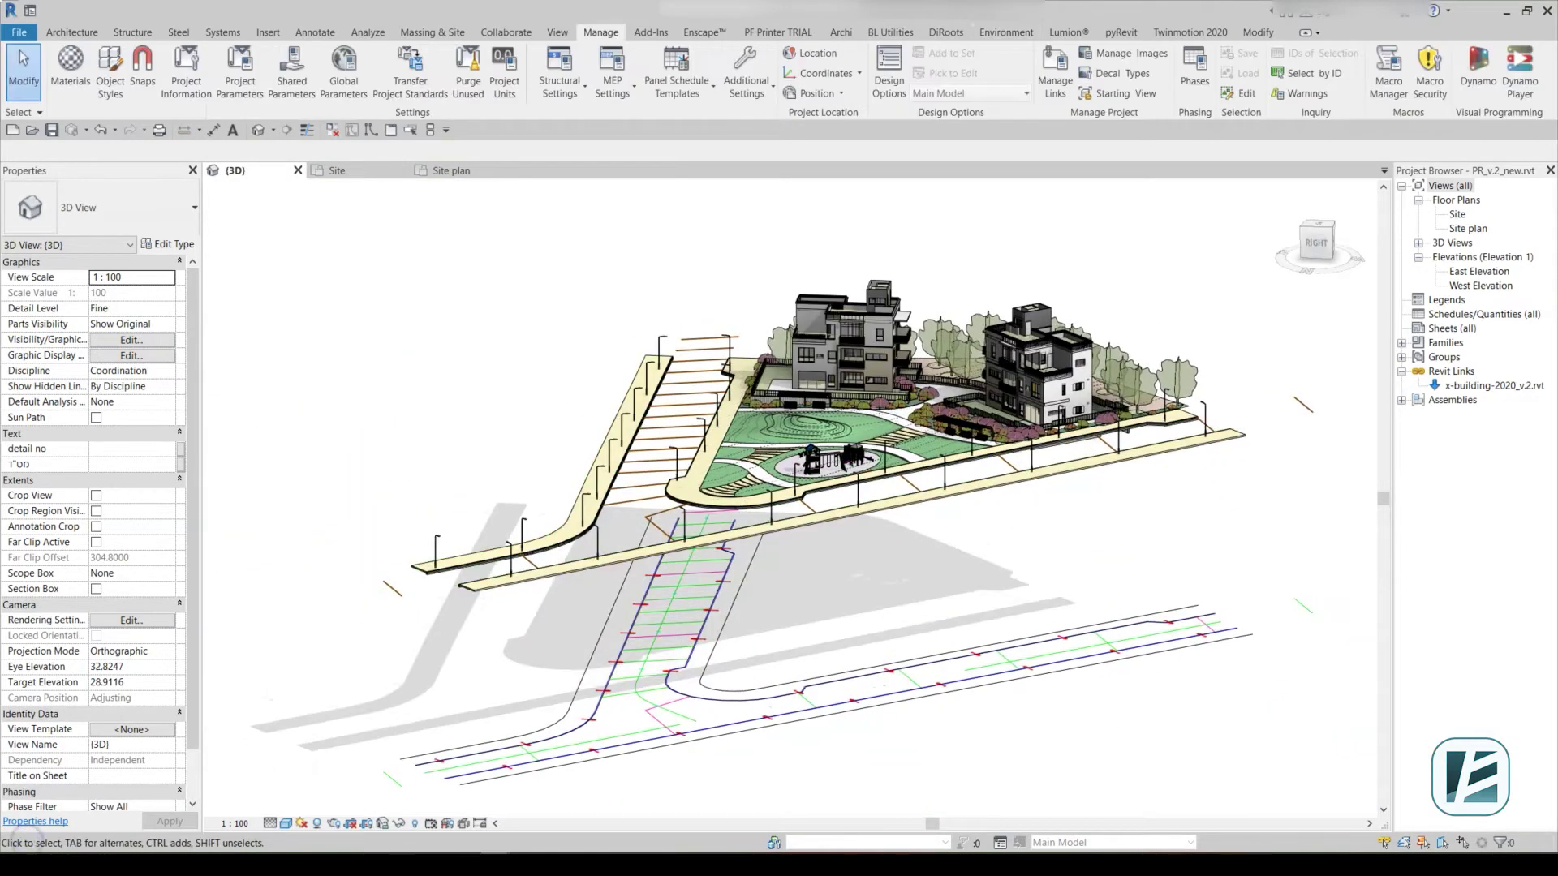
- Select one construction line and use Select Similar to pick all 25 lines
{"action": "left_click", "coordinate": [1307, 416]}
{"action": "left_click", "coordinate": [1003, 32]}
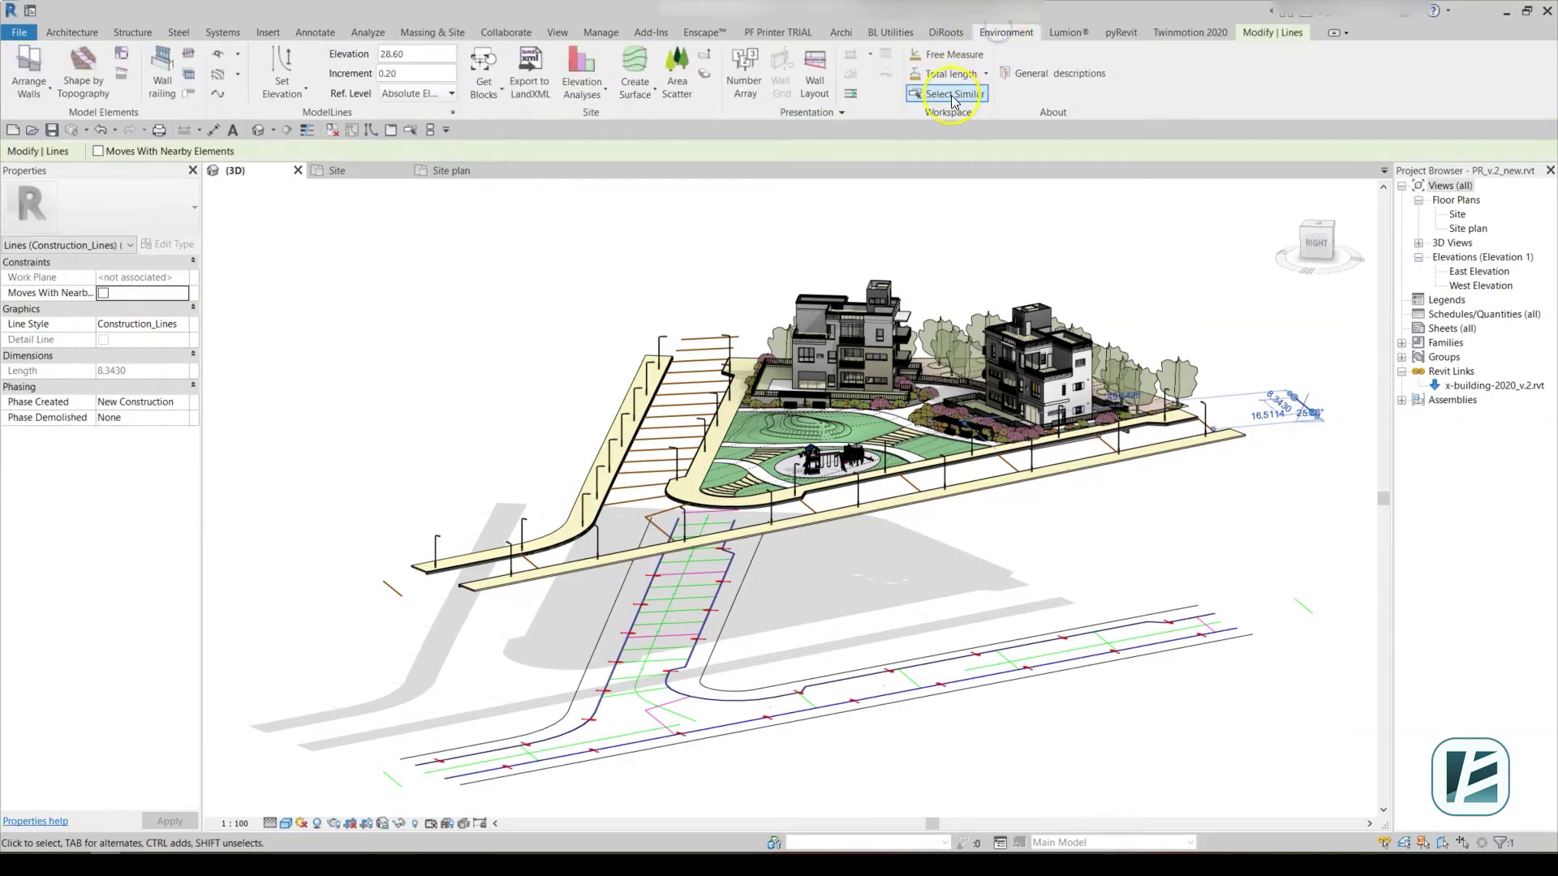
{"action": "left_click", "coordinate": [953, 95]}
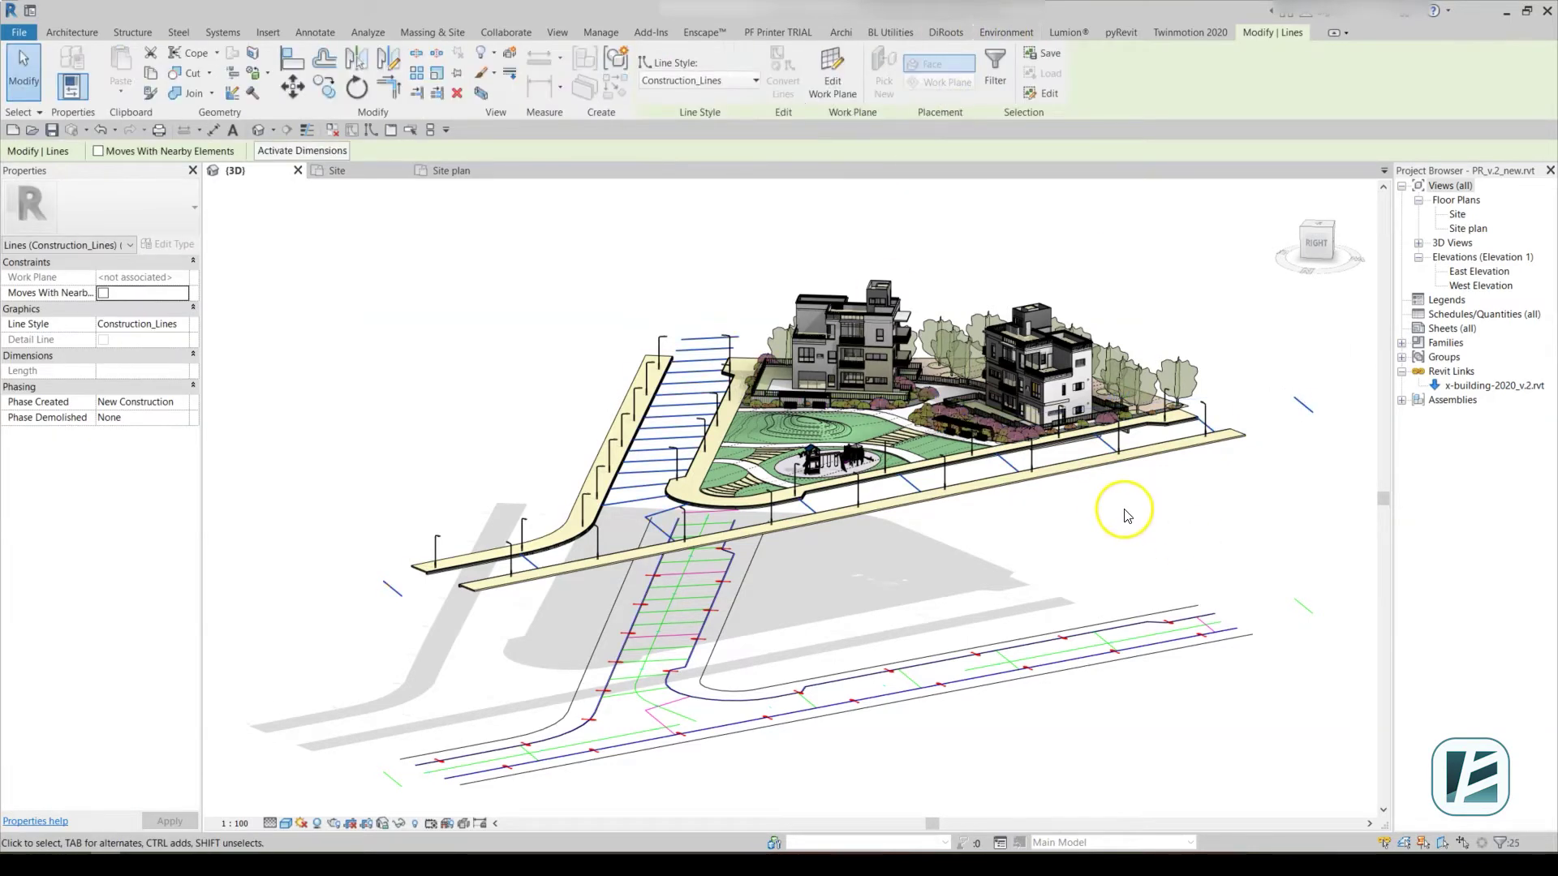
{"action": "left_click", "coordinate": [1025, 33]}
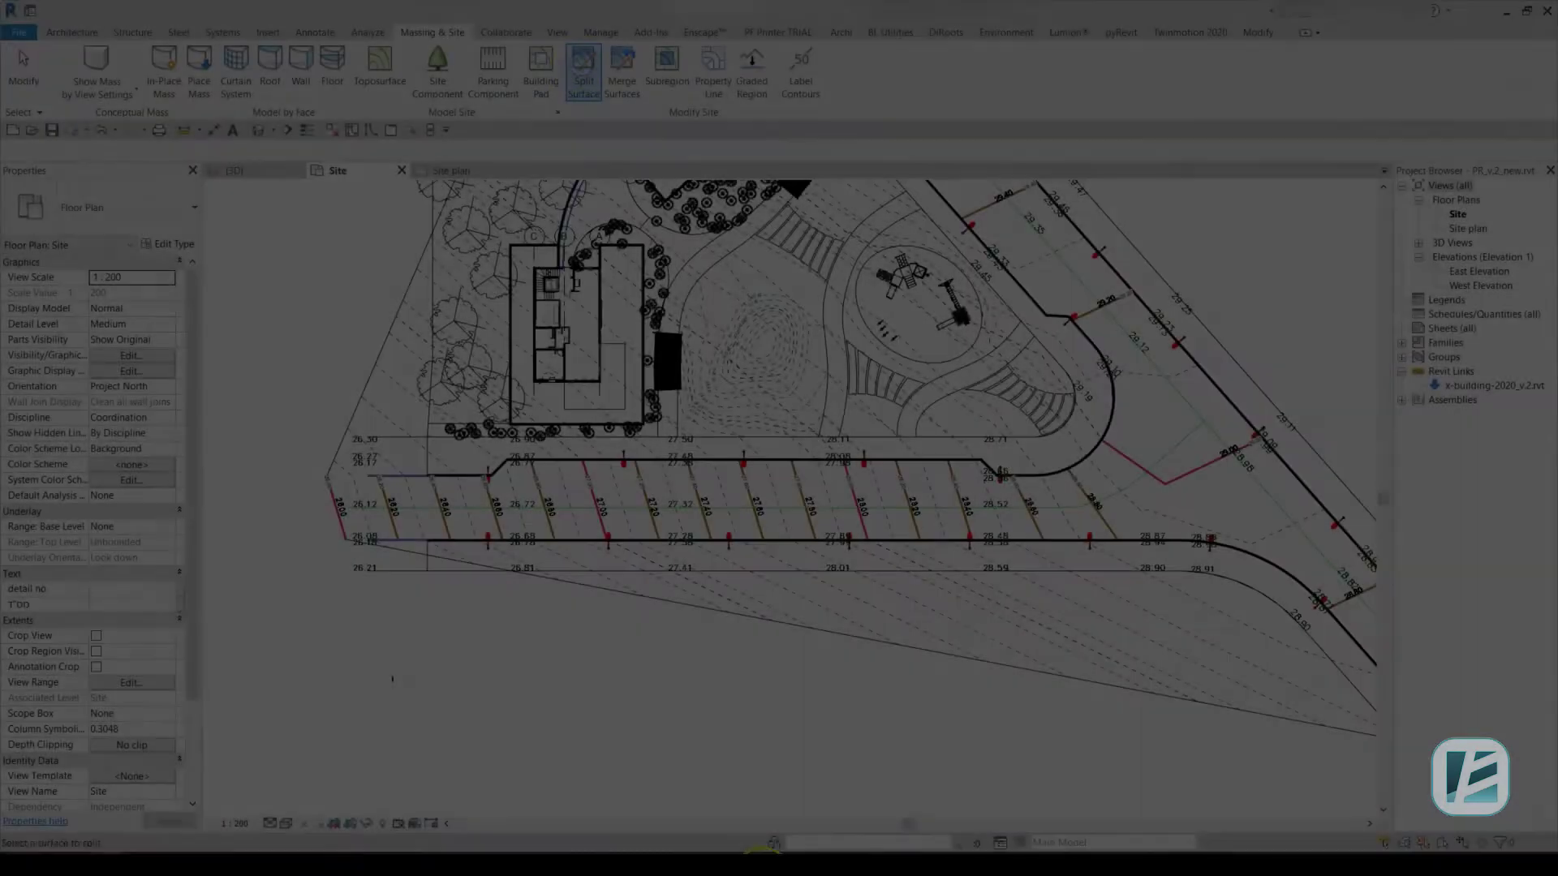
- Pick the road edge chain with Tab and draw a closing line across the road's west end
{"action": "scroll", "coordinate": [393, 529], "scroll_direction": "up", "scroll_amount": 5}
{"action": "scroll", "coordinate": [434, 537], "scroll_direction": "down", "scroll_amount": 5}
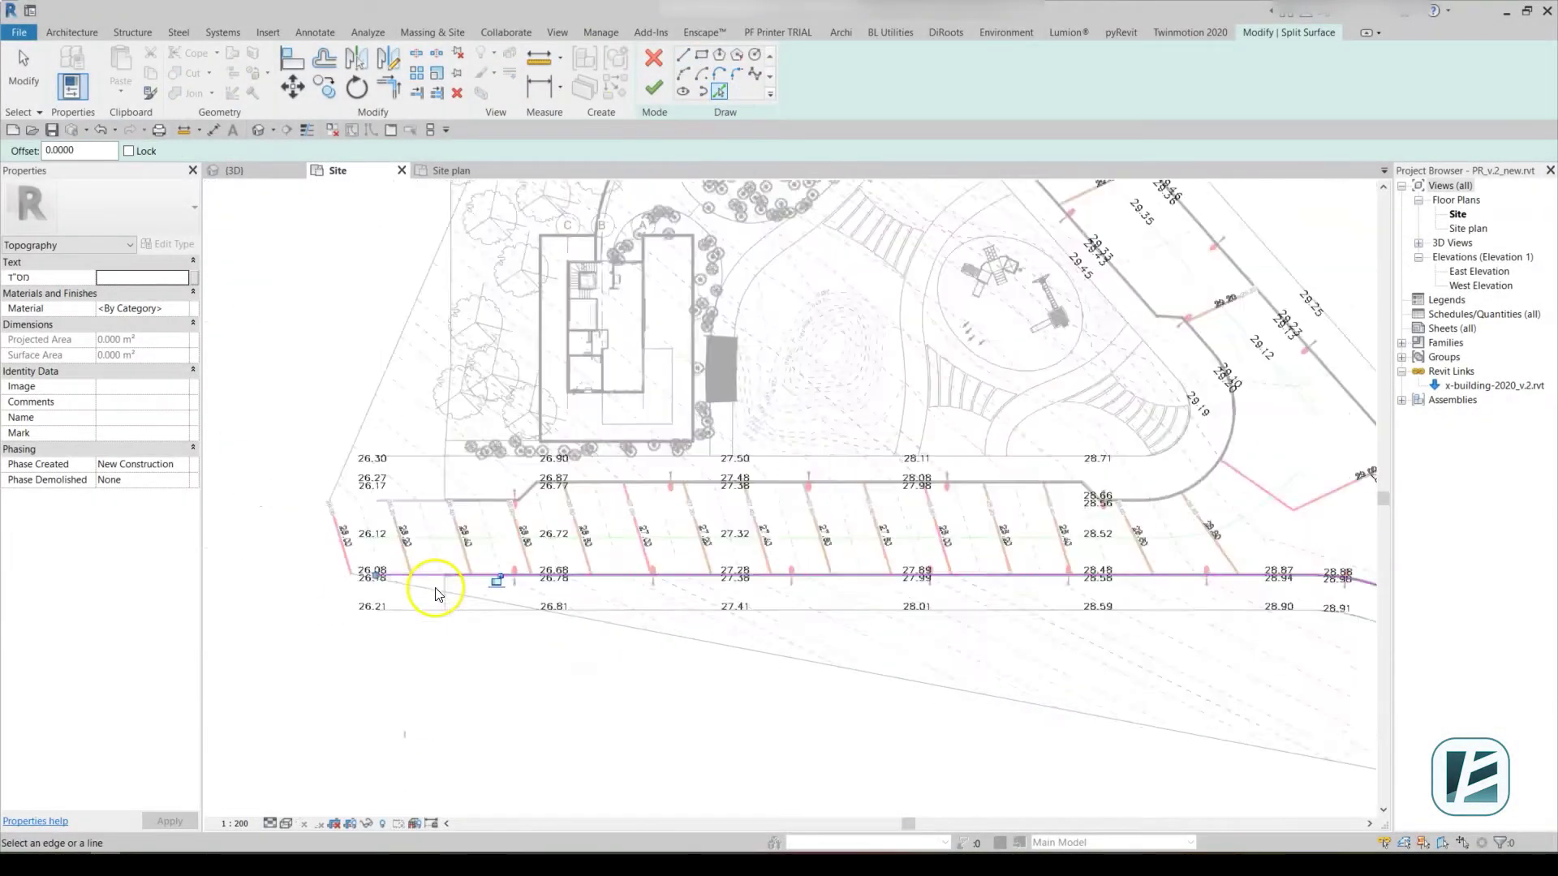
{"action": "scroll", "coordinate": [435, 584], "scroll_direction": "up", "scroll_amount": 5}
{"action": "key", "text": "Tab"}
{"action": "left_click", "coordinate": [446, 594]}
{"action": "scroll", "coordinate": [445, 594], "scroll_direction": "down", "scroll_amount": 8}
{"action": "left_click", "coordinate": [683, 55]}
{"action": "scroll", "coordinate": [398, 722], "scroll_direction": "up", "scroll_amount": 3}
{"action": "left_click", "coordinate": [467, 547]}
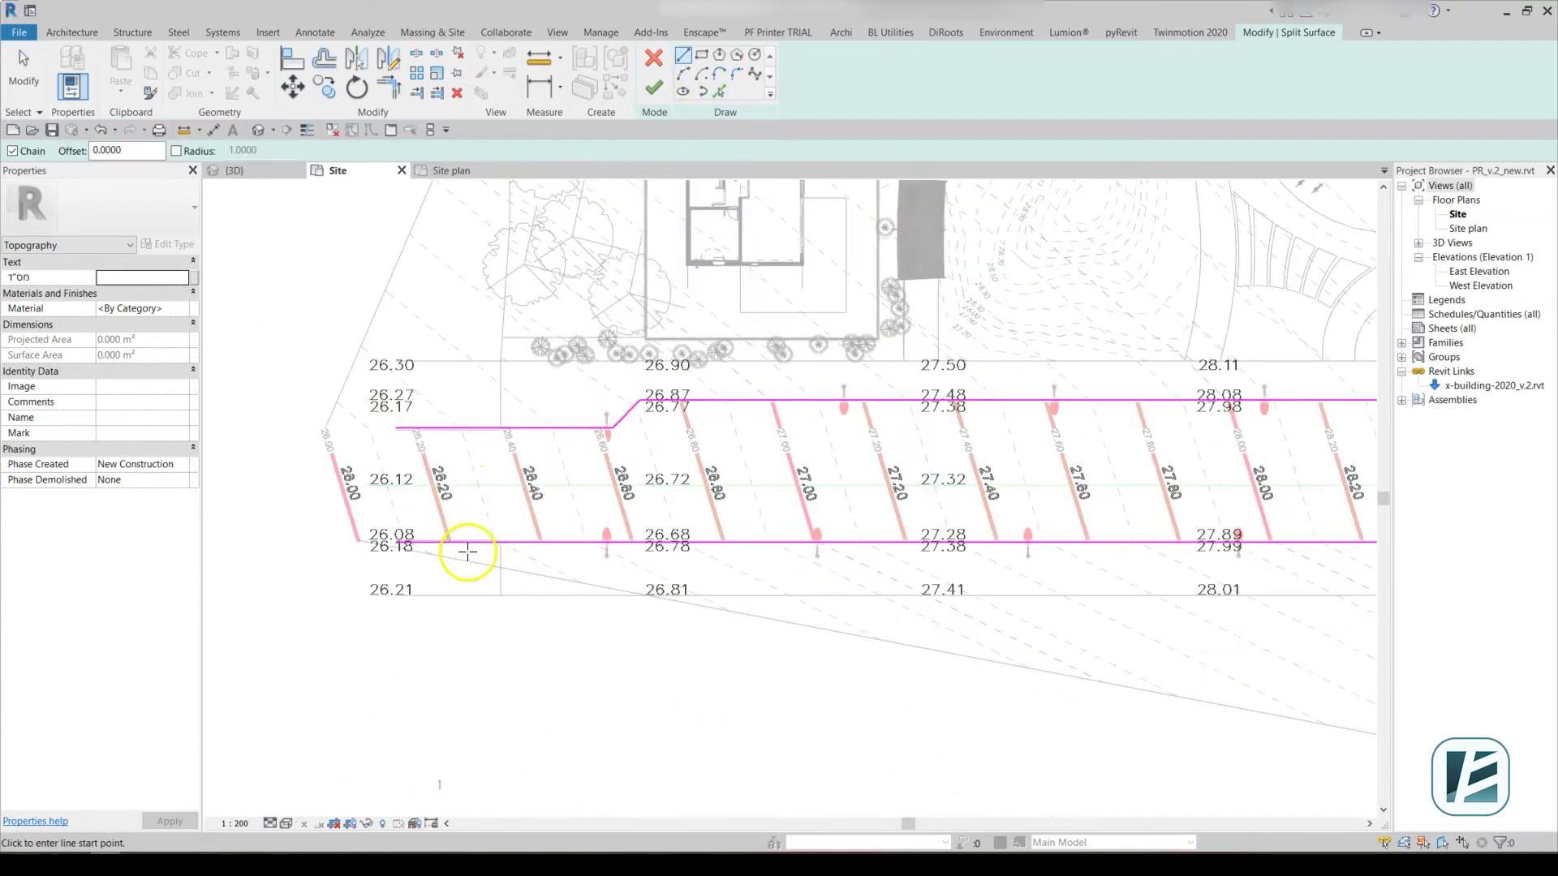
- Trim the outline corners so the west closing line meets the road edges
{"action": "left_click", "coordinate": [469, 428]}
{"action": "key", "text": "t"}
{"action": "key", "text": "r"}
{"action": "left_click", "coordinate": [476, 429]}
{"action": "left_click", "coordinate": [469, 467]}
{"action": "left_click", "coordinate": [495, 542]}
- Draw a second closing line across the road's top end
{"action": "left_click", "coordinate": [470, 522]}
{"action": "scroll", "coordinate": [397, 560], "scroll_direction": "down", "scroll_amount": 5}
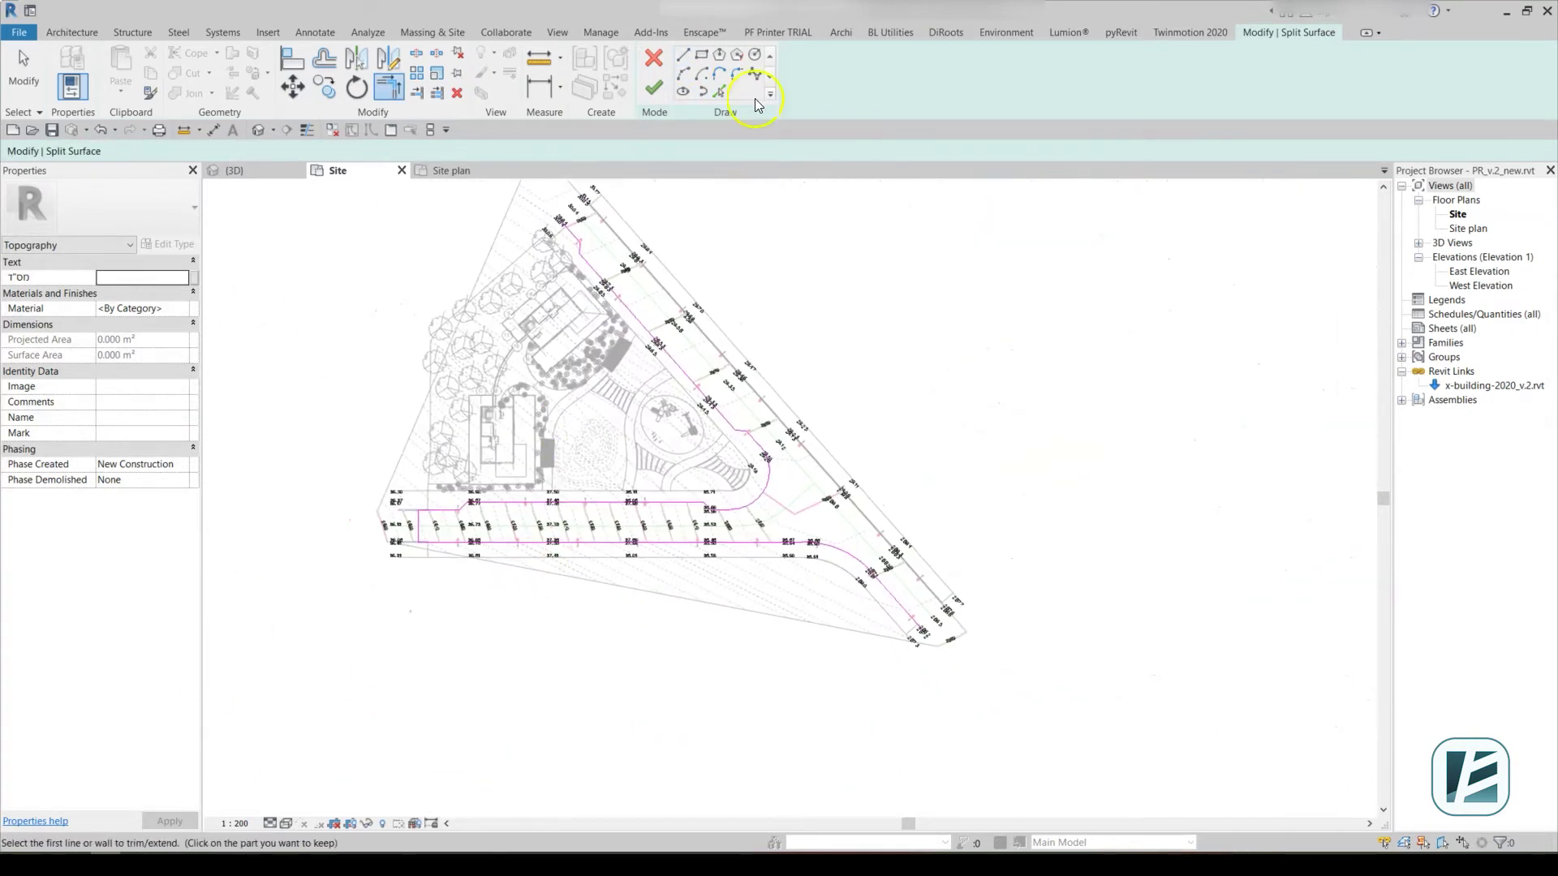
{"action": "left_click", "coordinate": [683, 55]}
{"action": "middle_click_drag", "start_coordinate": [881, 392], "coordinate": [912, 511]}
{"action": "scroll", "coordinate": [562, 286], "scroll_direction": "up", "scroll_amount": 5}
{"action": "left_click", "coordinate": [599, 363]}
{"action": "scroll", "coordinate": [1019, 657], "scroll_direction": "down", "scroll_amount": 5}
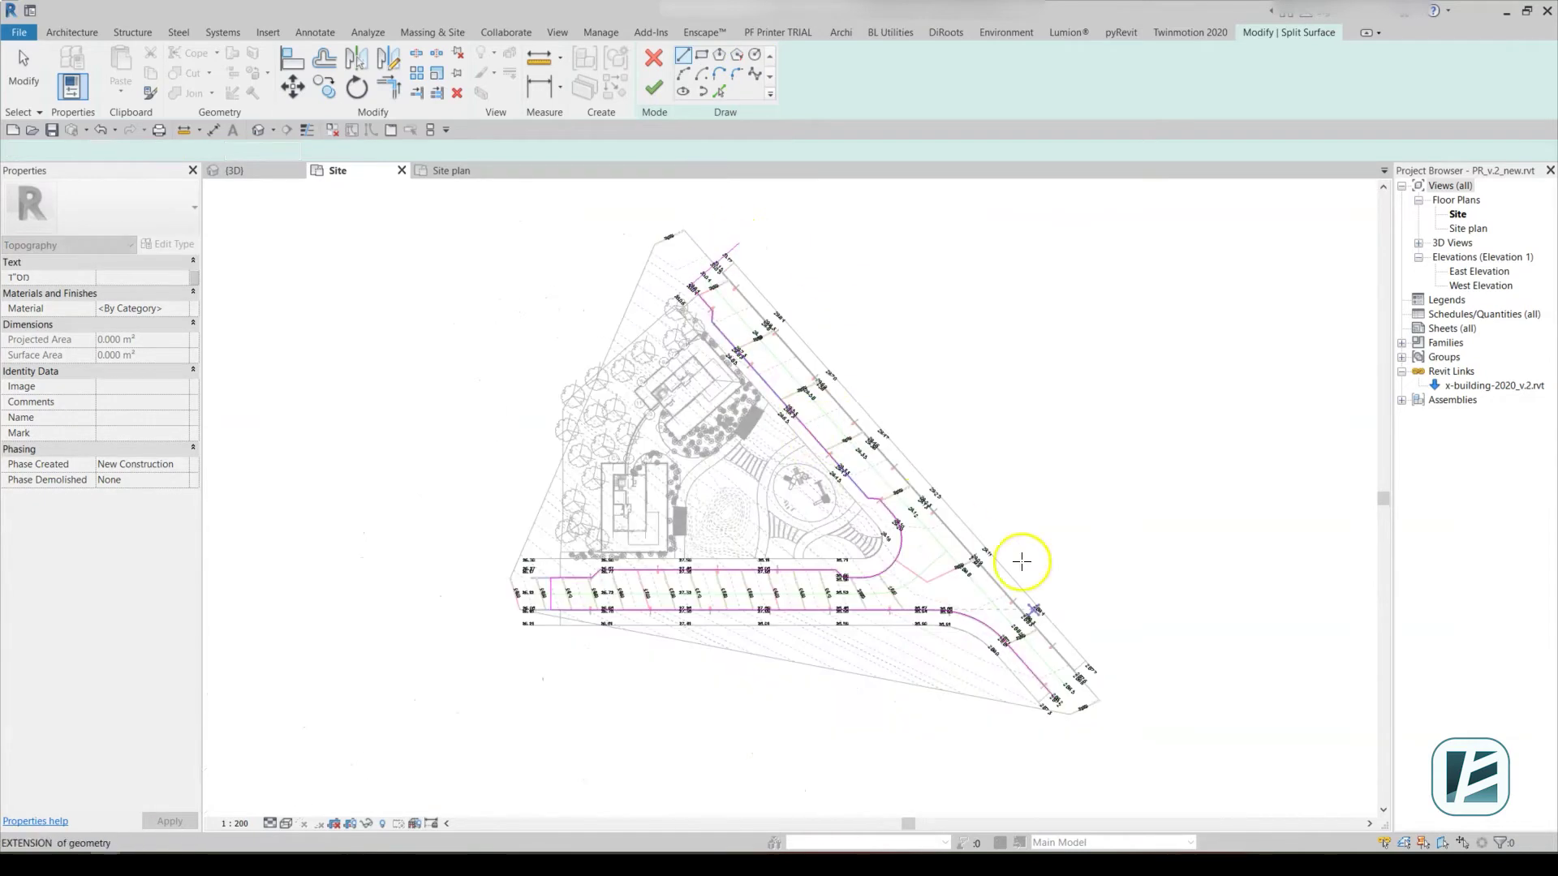
{"action": "scroll", "coordinate": [1002, 687], "scroll_direction": "up", "scroll_amount": 5}
{"action": "left_click", "coordinate": [1041, 709]}
{"action": "left_click", "coordinate": [1257, 508]}
{"action": "key", "text": "Escape"}
{"action": "key", "text": "Escape"}
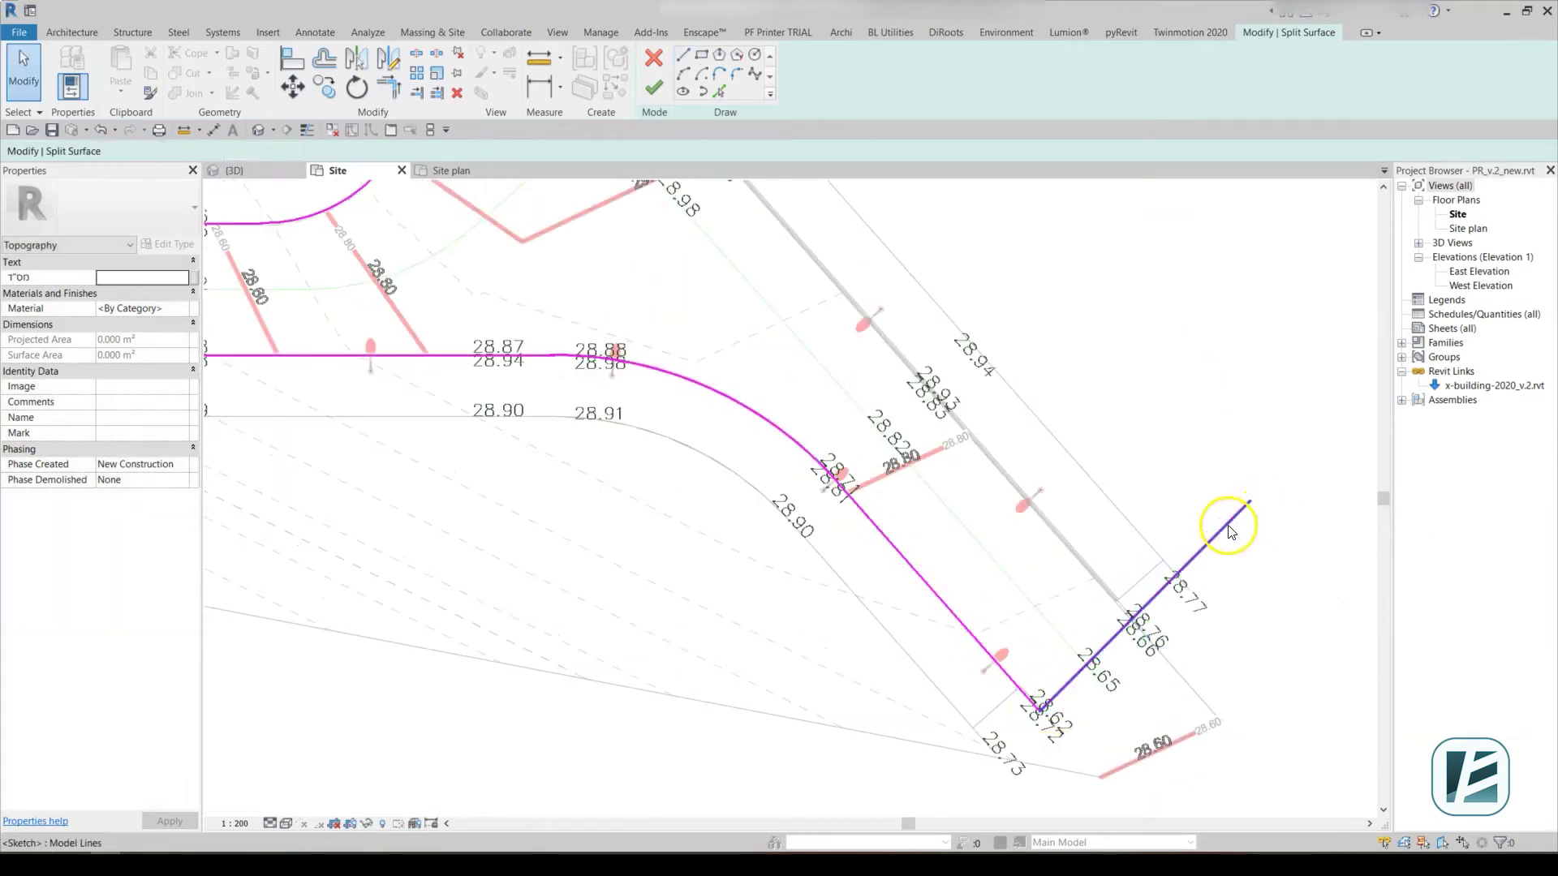
- Finish the split, delete the leftover outer topography, and restore the locked 3D view
{"action": "scroll", "coordinate": [1259, 514], "scroll_direction": "down", "scroll_amount": 4}
{"action": "left_click", "coordinate": [654, 88]}
{"action": "left_click", "coordinate": [237, 170]}
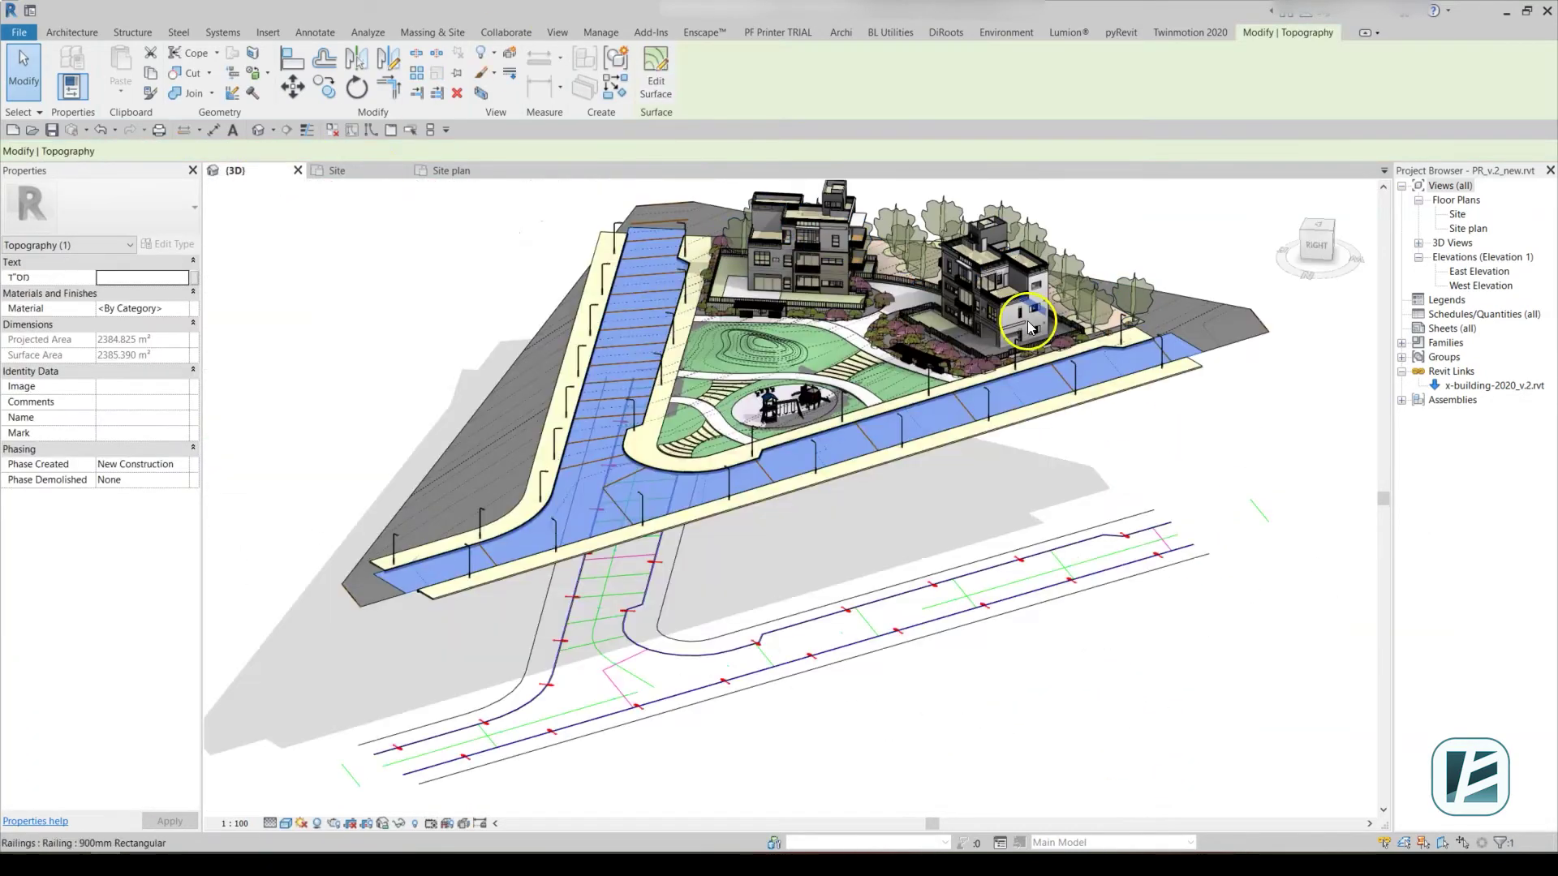
{"action": "left_click", "coordinate": [1252, 310]}
{"action": "left_click", "coordinate": [458, 95]}
{"action": "left_click", "coordinate": [394, 359]}
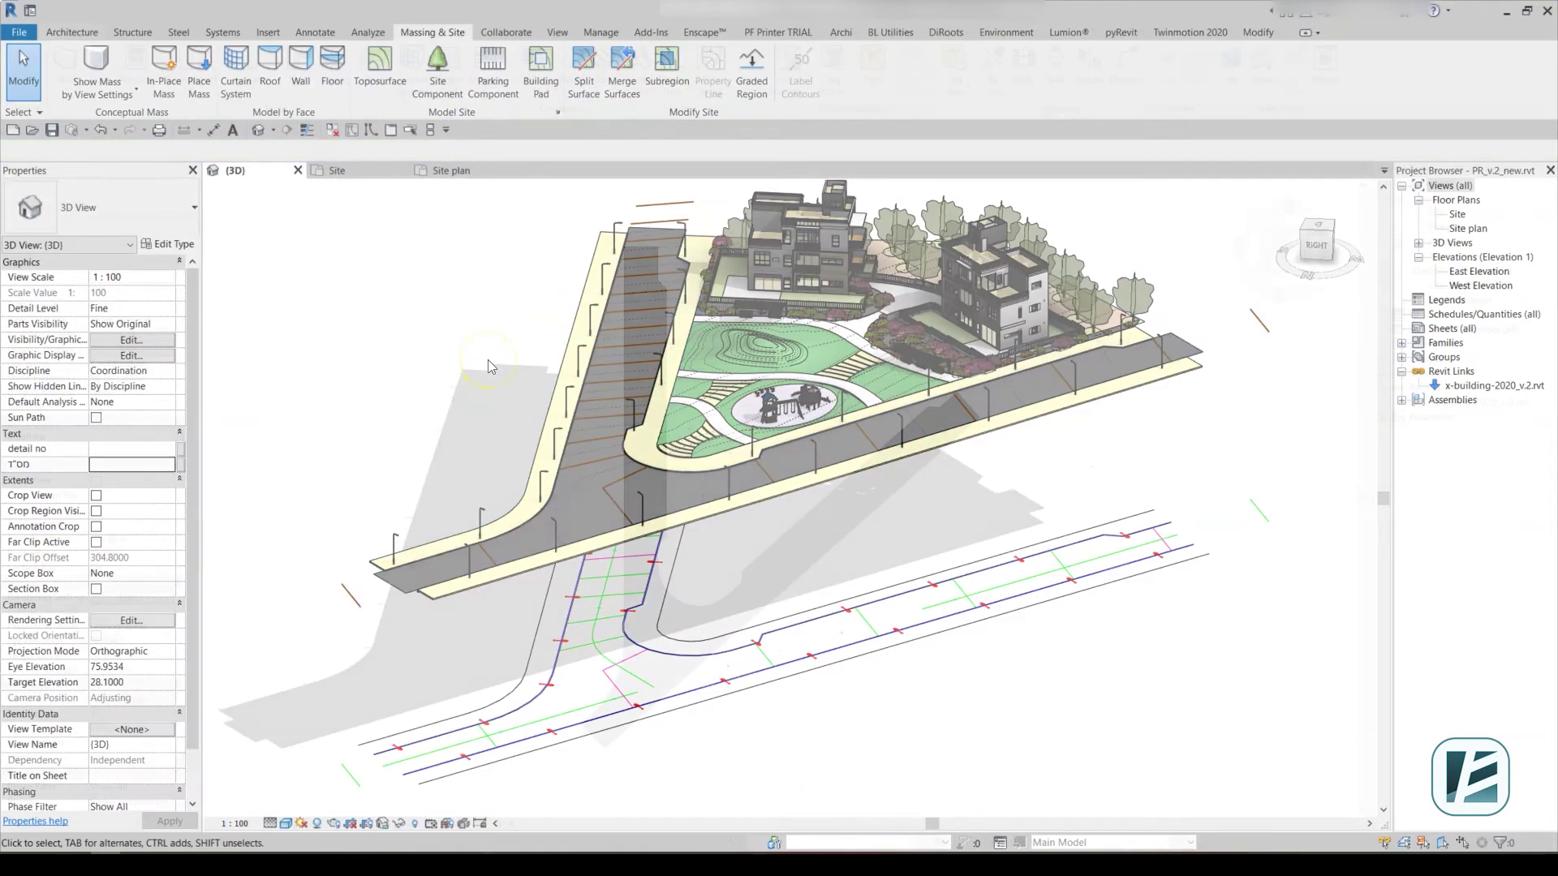
{"action": "left_click", "coordinate": [392, 824]}
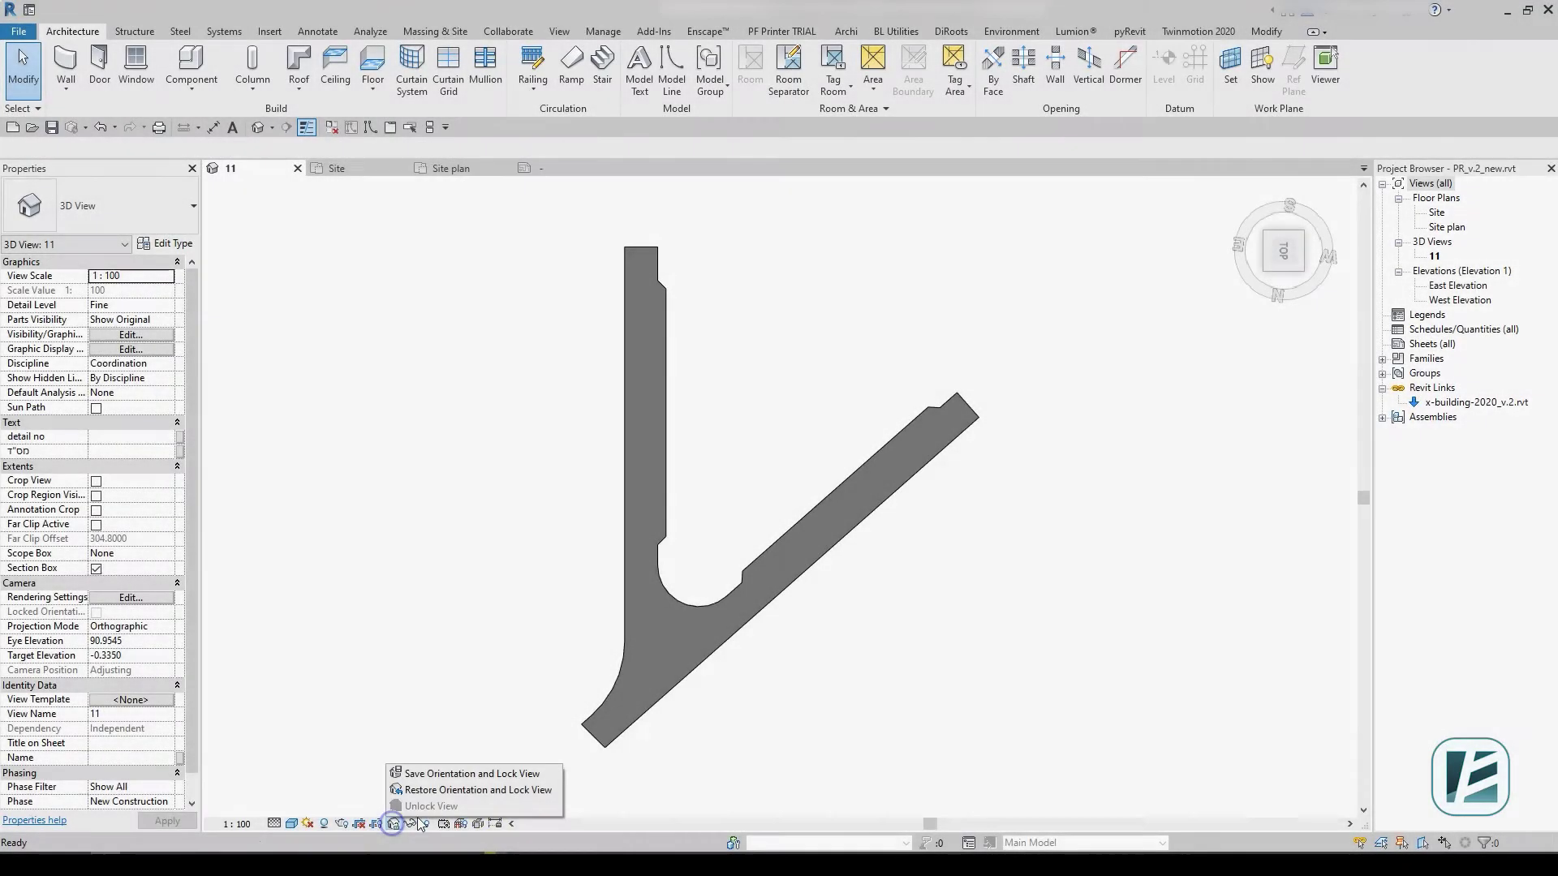
{"action": "left_click", "coordinate": [443, 790]}
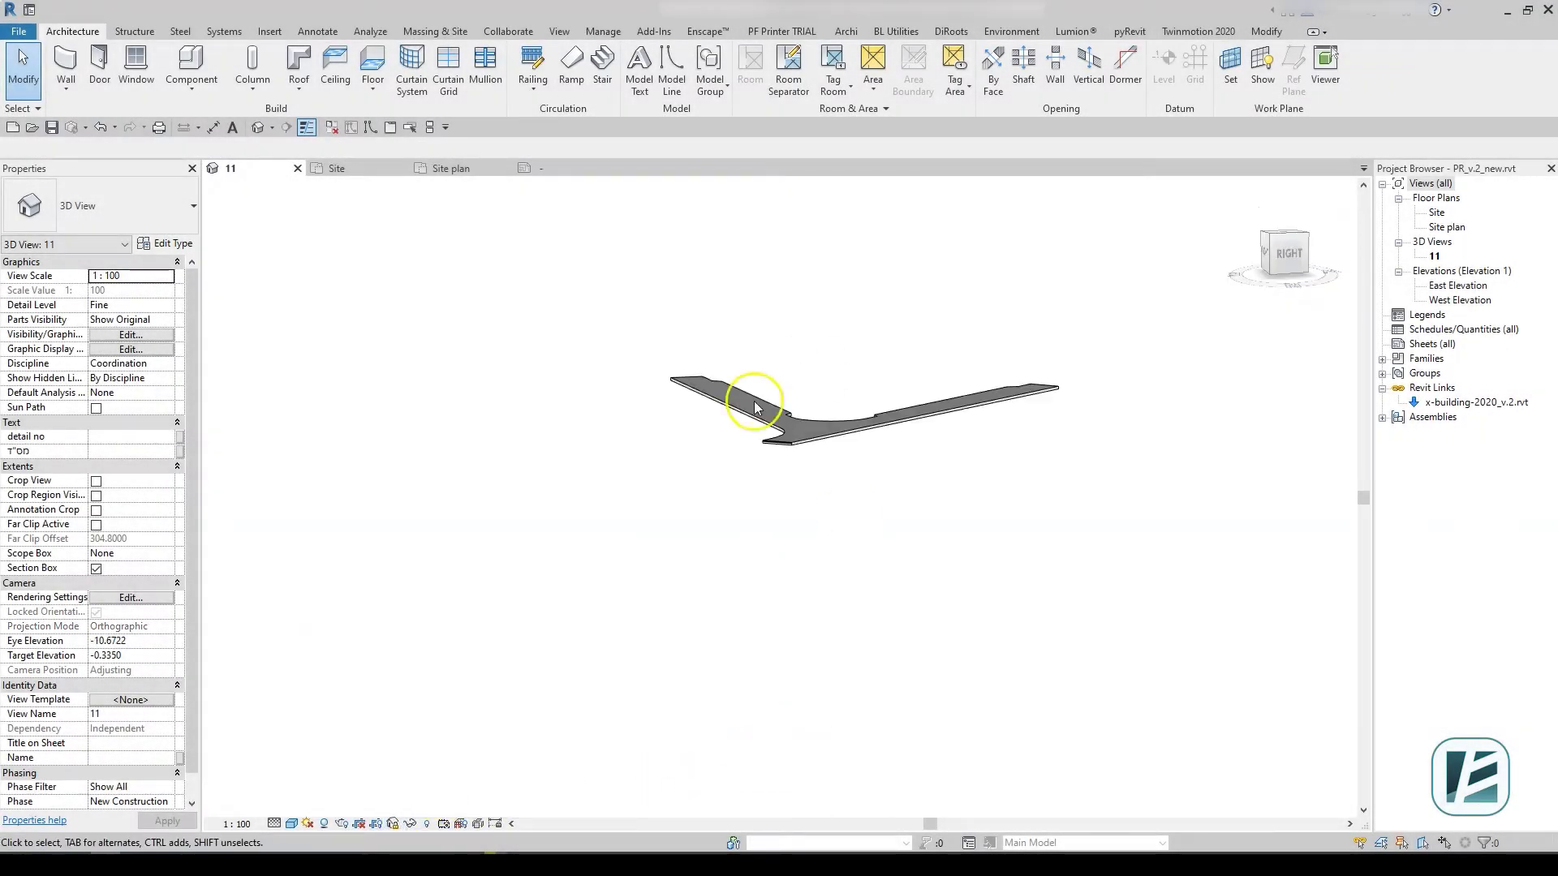
- Zoom to the slab section and tag its top, middle and bottom layers Asphalt, Sand, Gravel
{"action": "scroll", "coordinate": [915, 452], "scroll_direction": "up", "scroll_amount": 2}
{"action": "middle_click_drag", "start_coordinate": [1279, 529], "coordinate": [996, 521]}
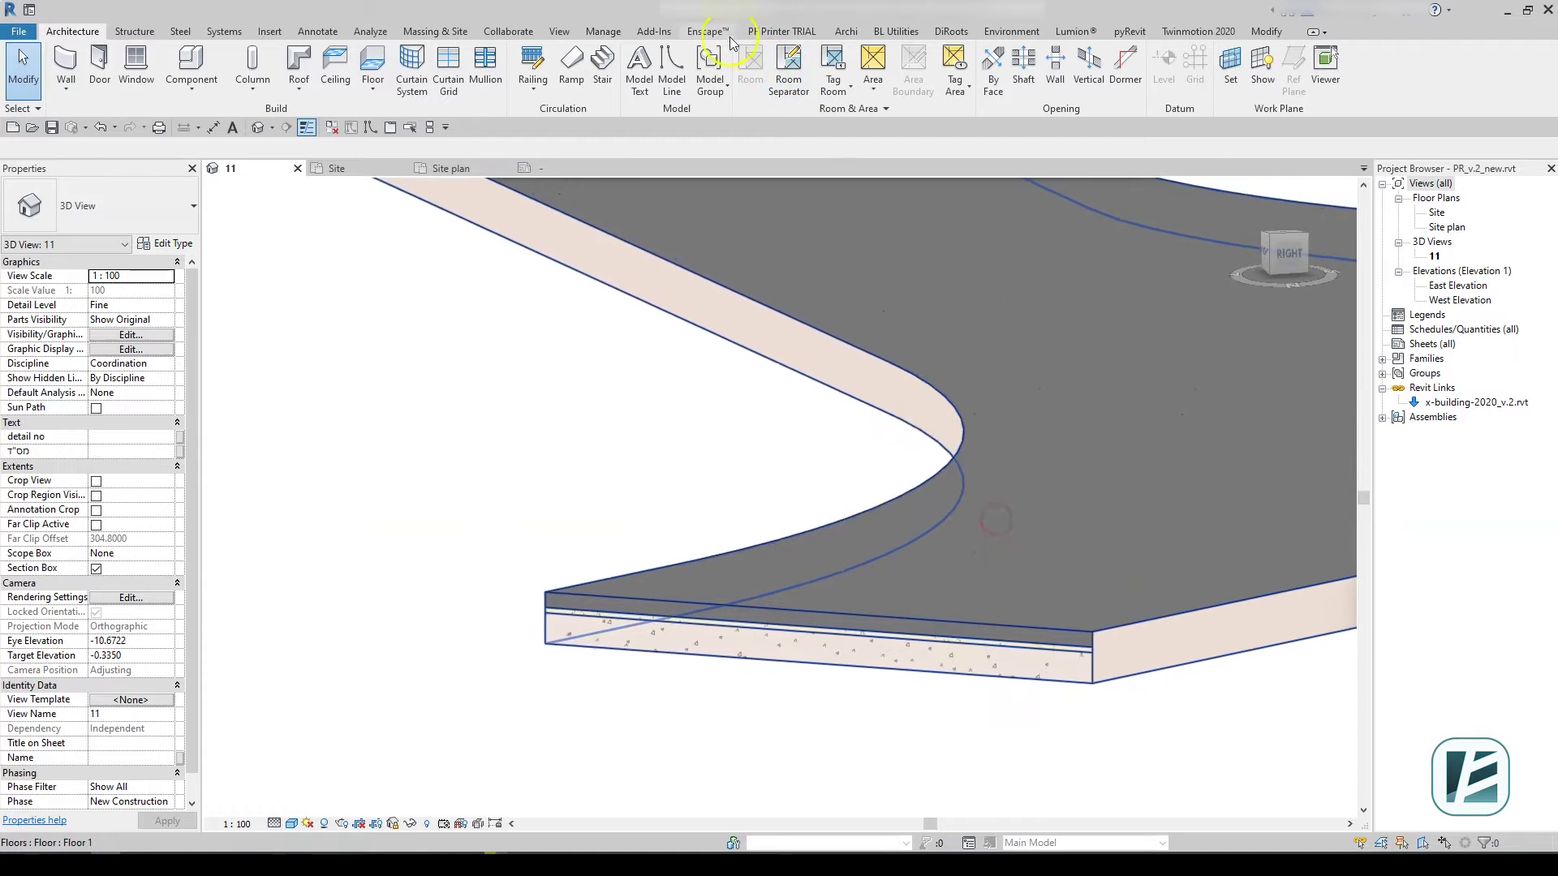
{"action": "left_click", "coordinate": [312, 32]}
{"action": "left_click", "coordinate": [904, 95]}
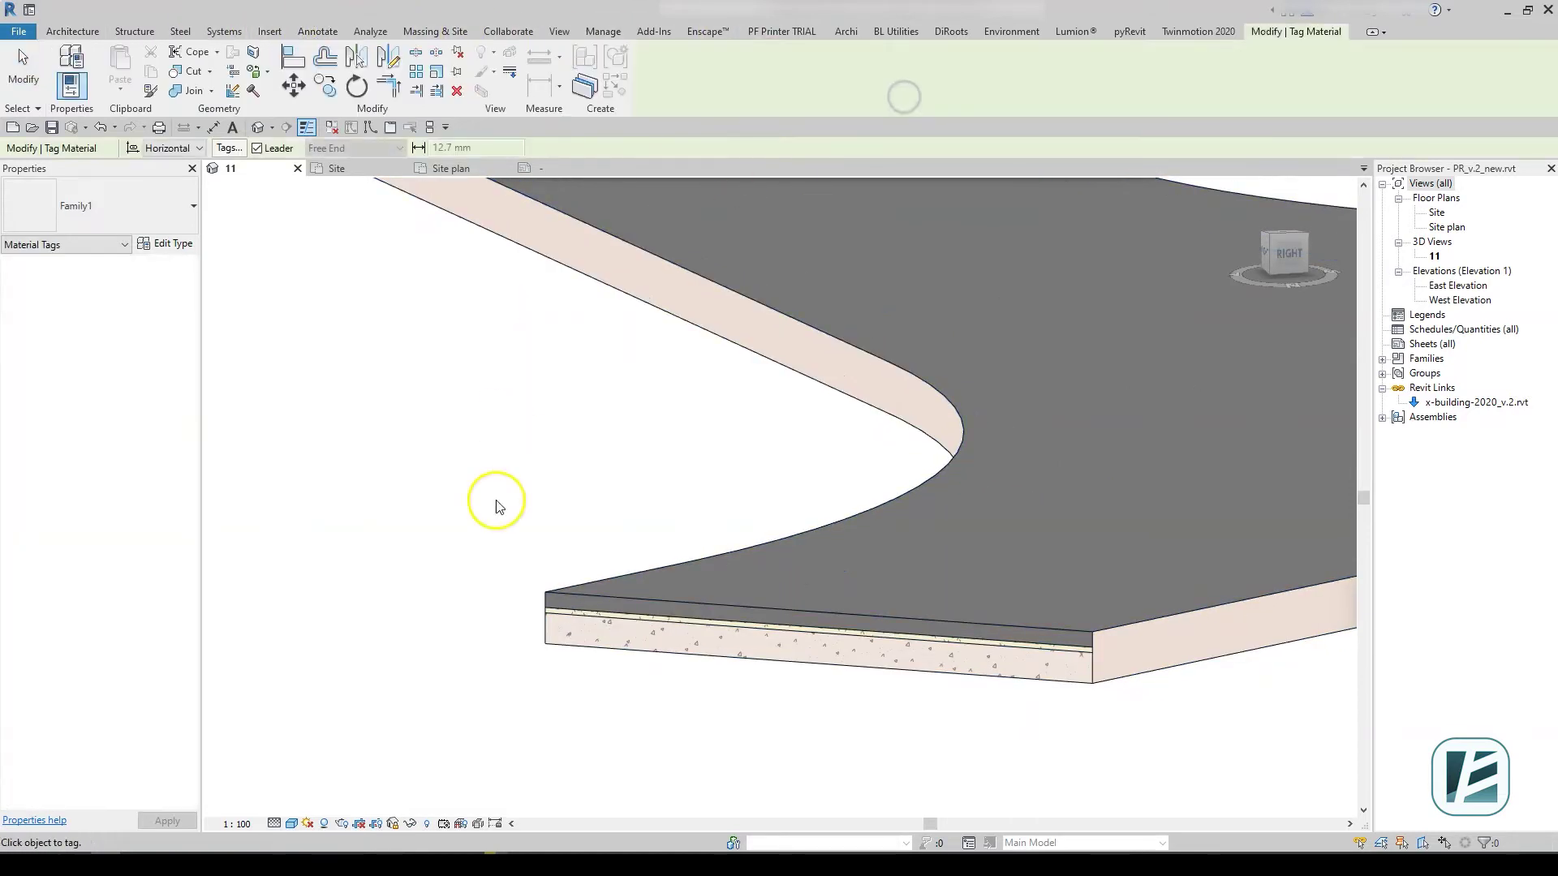
{"action": "left_click", "coordinate": [581, 594]}
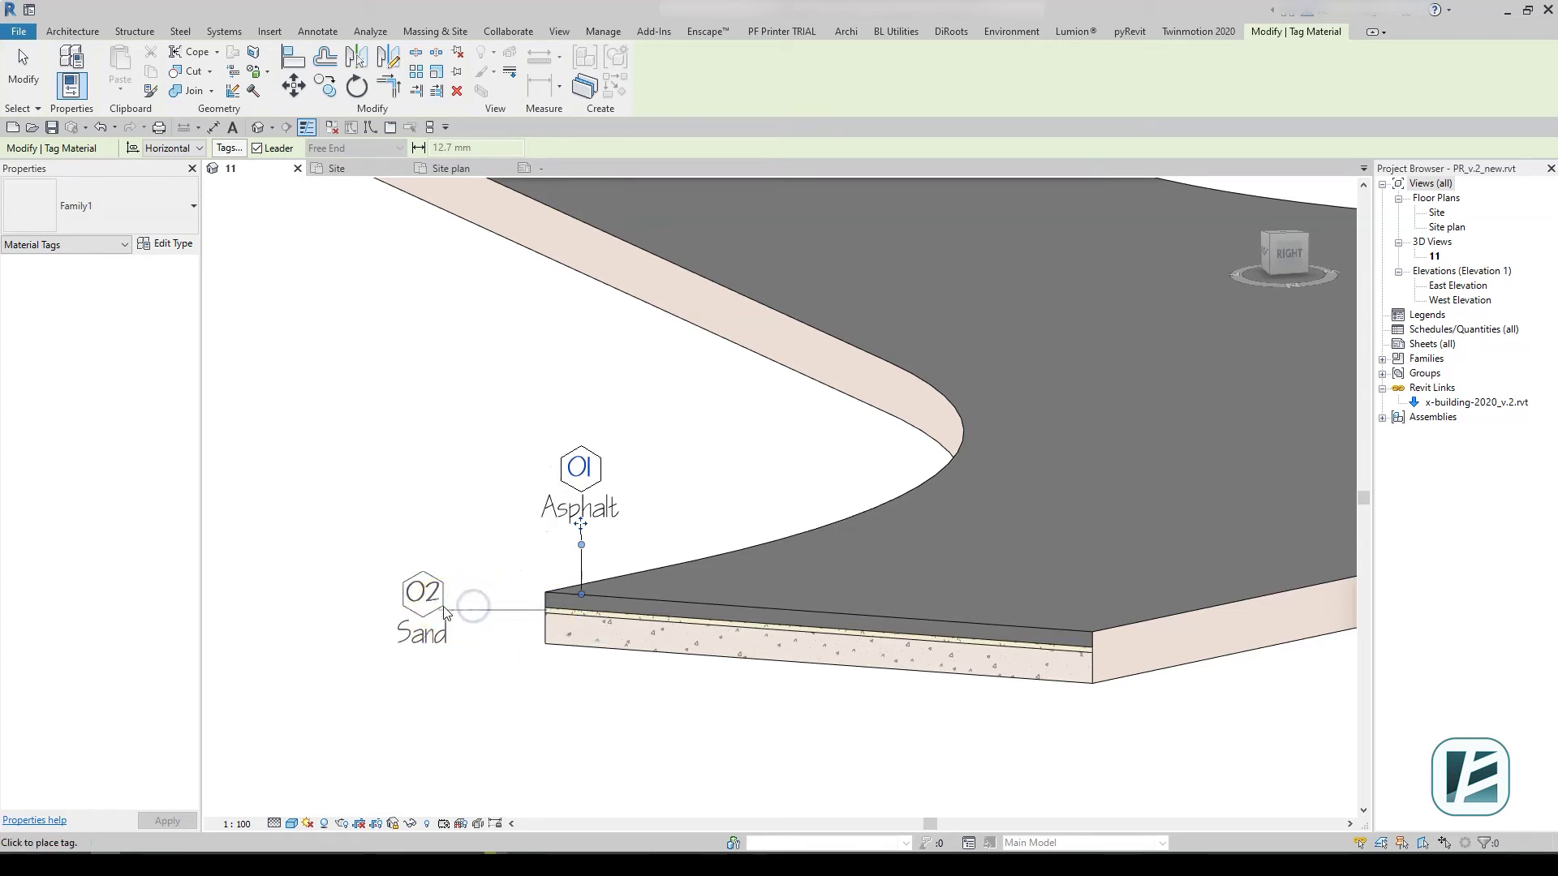
{"action": "left_click", "coordinate": [444, 612]}
{"action": "left_click", "coordinate": [557, 708]}
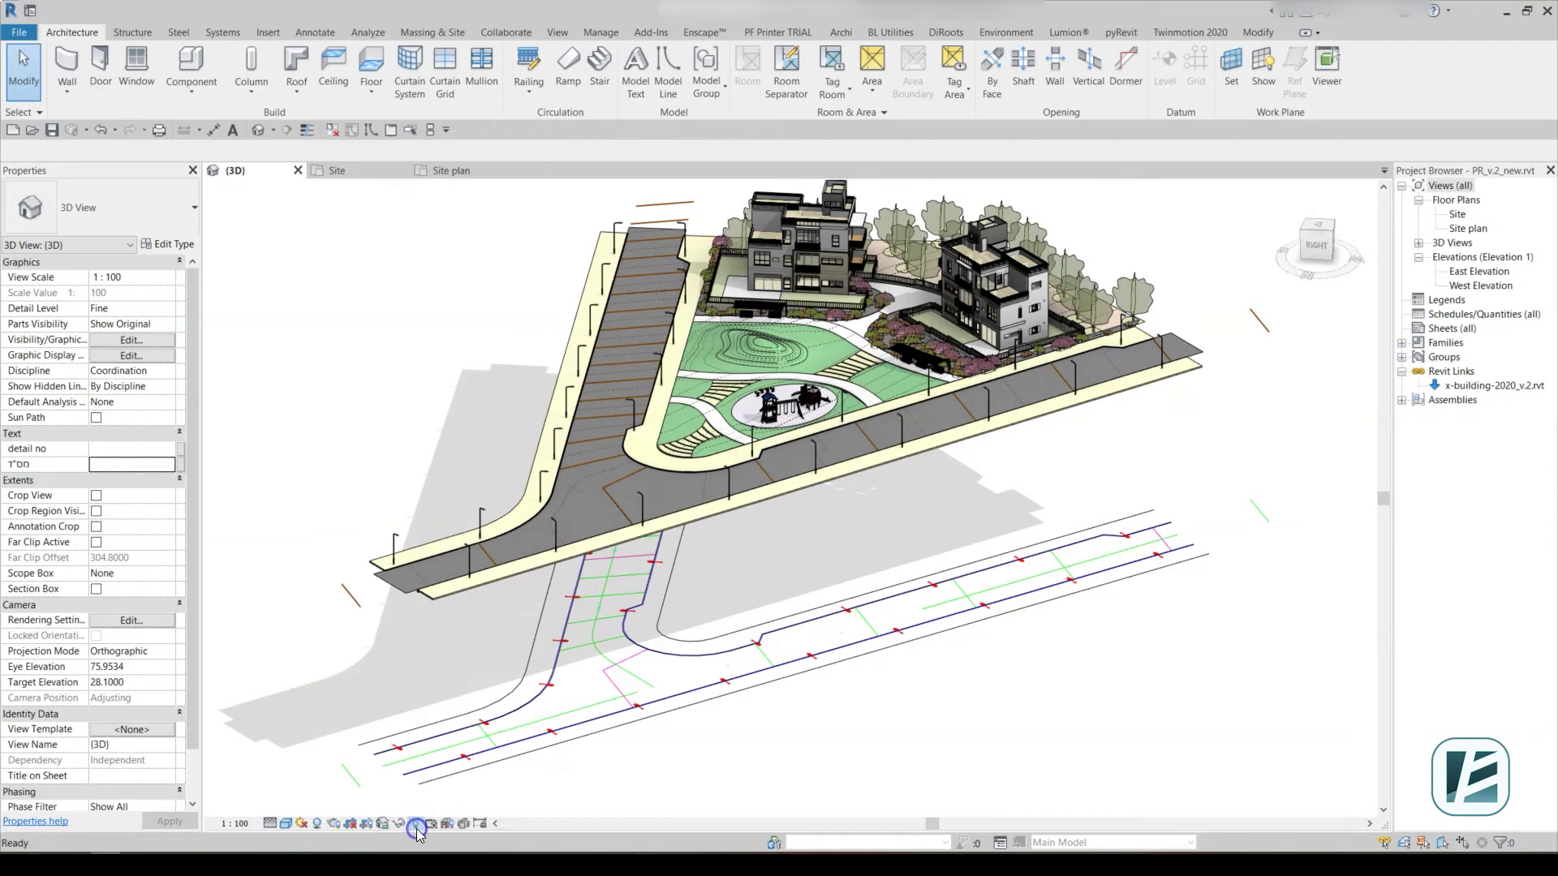
- Reveal hidden elements and unhide the lower road slab
{"action": "left_click", "coordinate": [415, 824]}
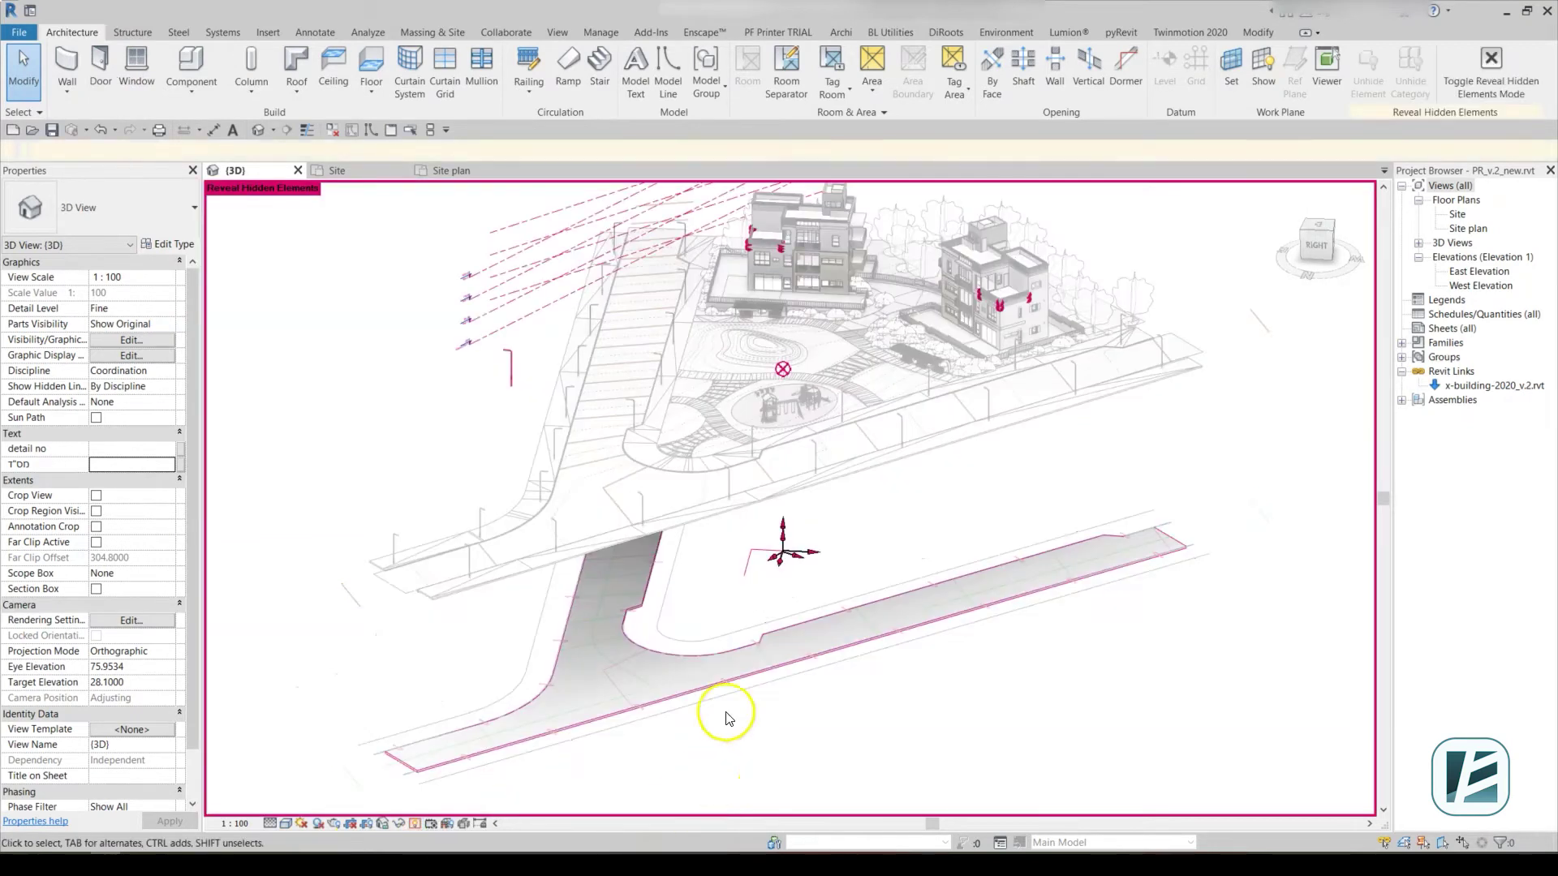
{"action": "left_click", "coordinate": [693, 664]}
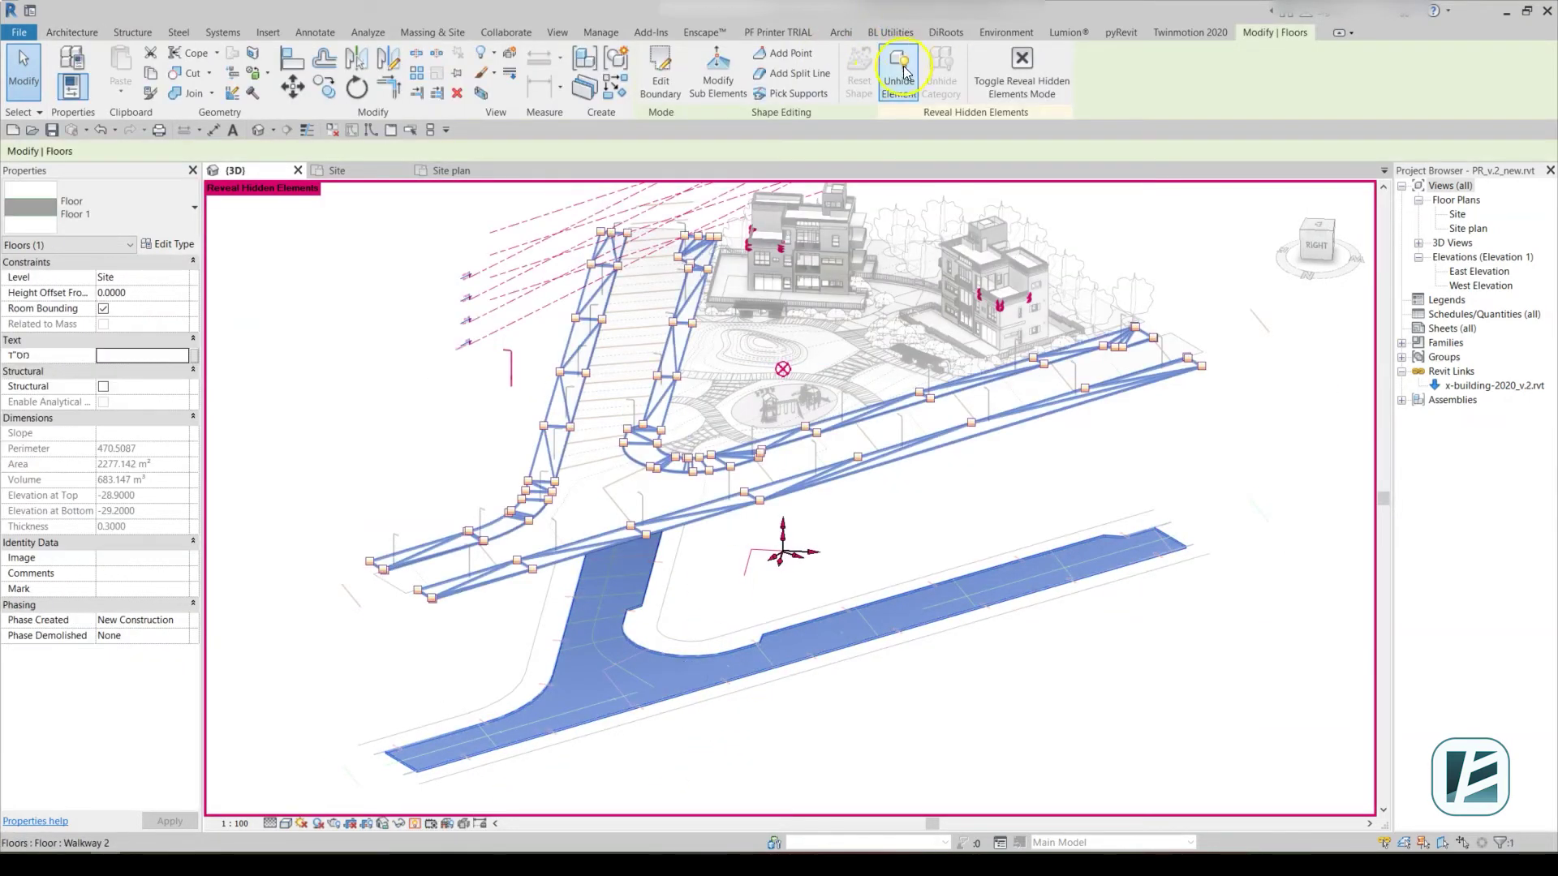
{"action": "left_click", "coordinate": [1028, 81]}
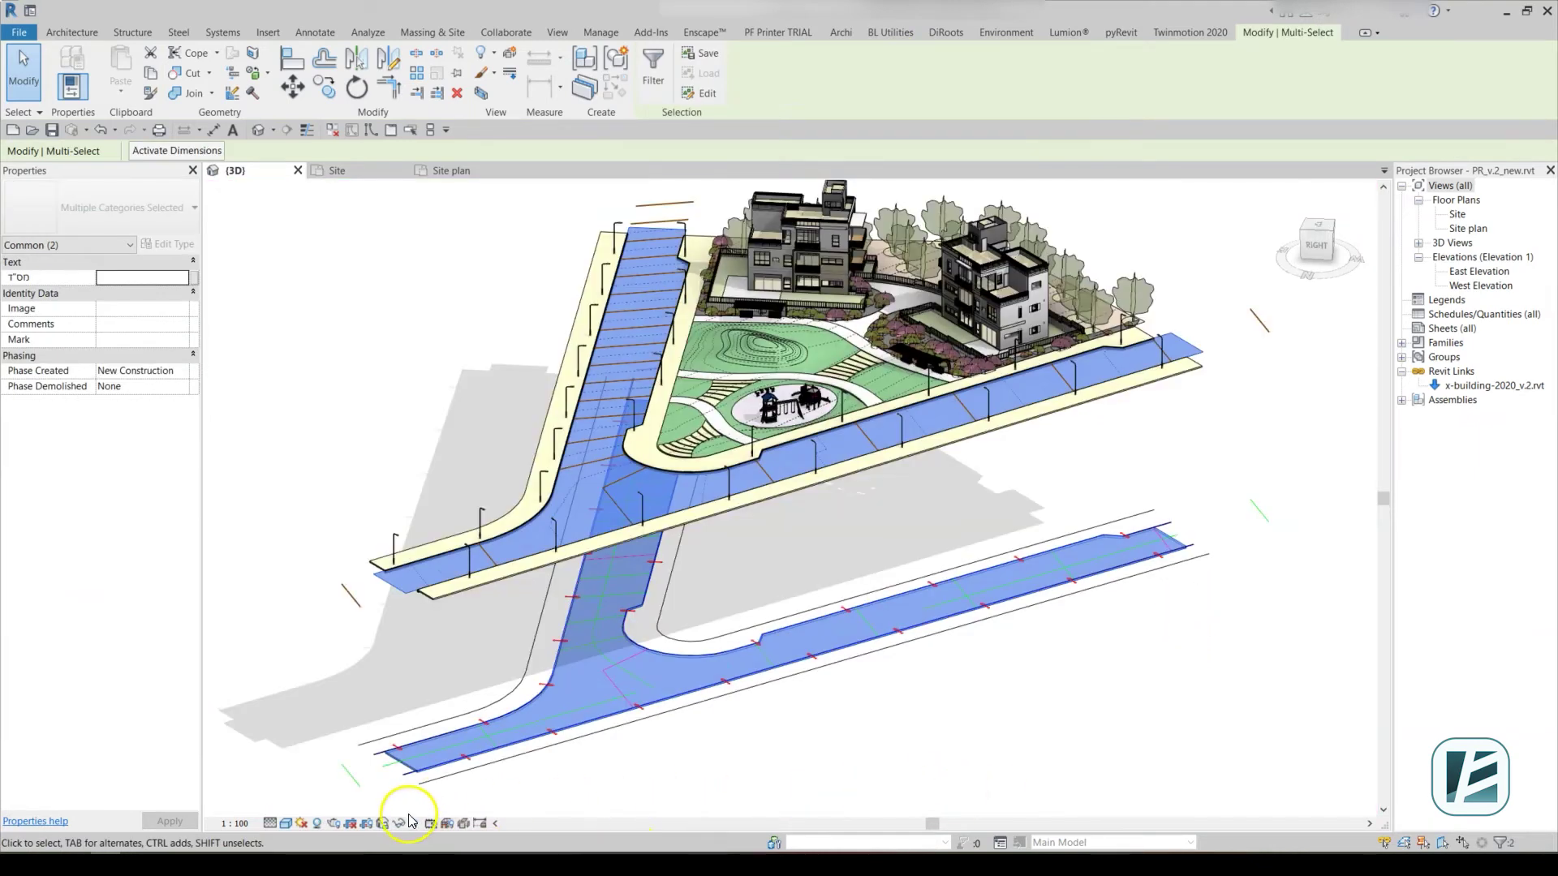
- Isolate the two road slabs in 3D and view them from the top
{"action": "left_click", "coordinate": [403, 824]}
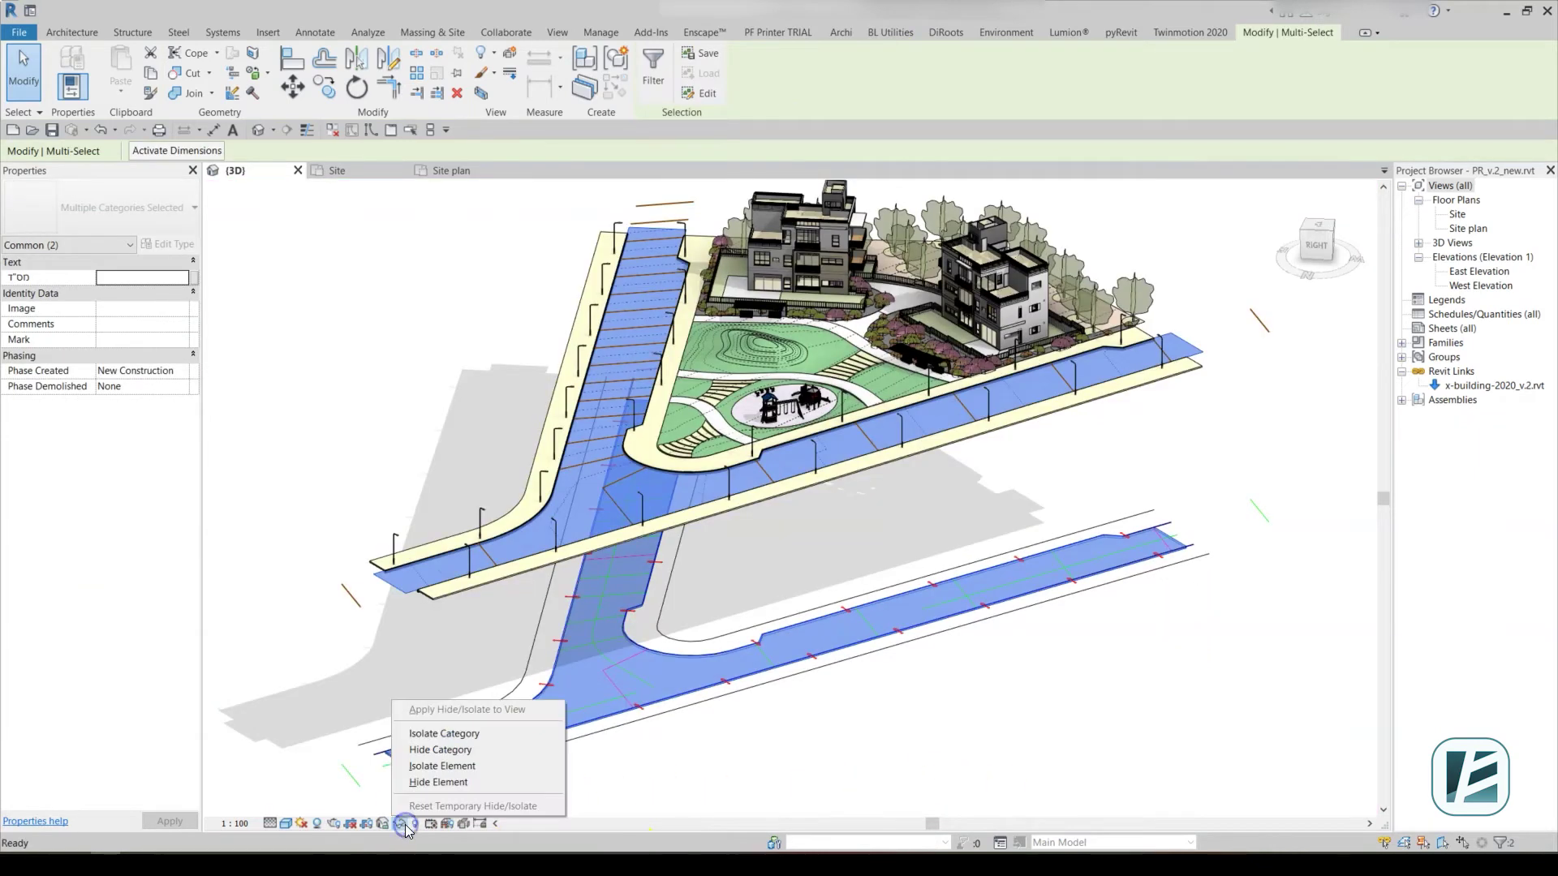
{"action": "left_click", "coordinate": [436, 771]}
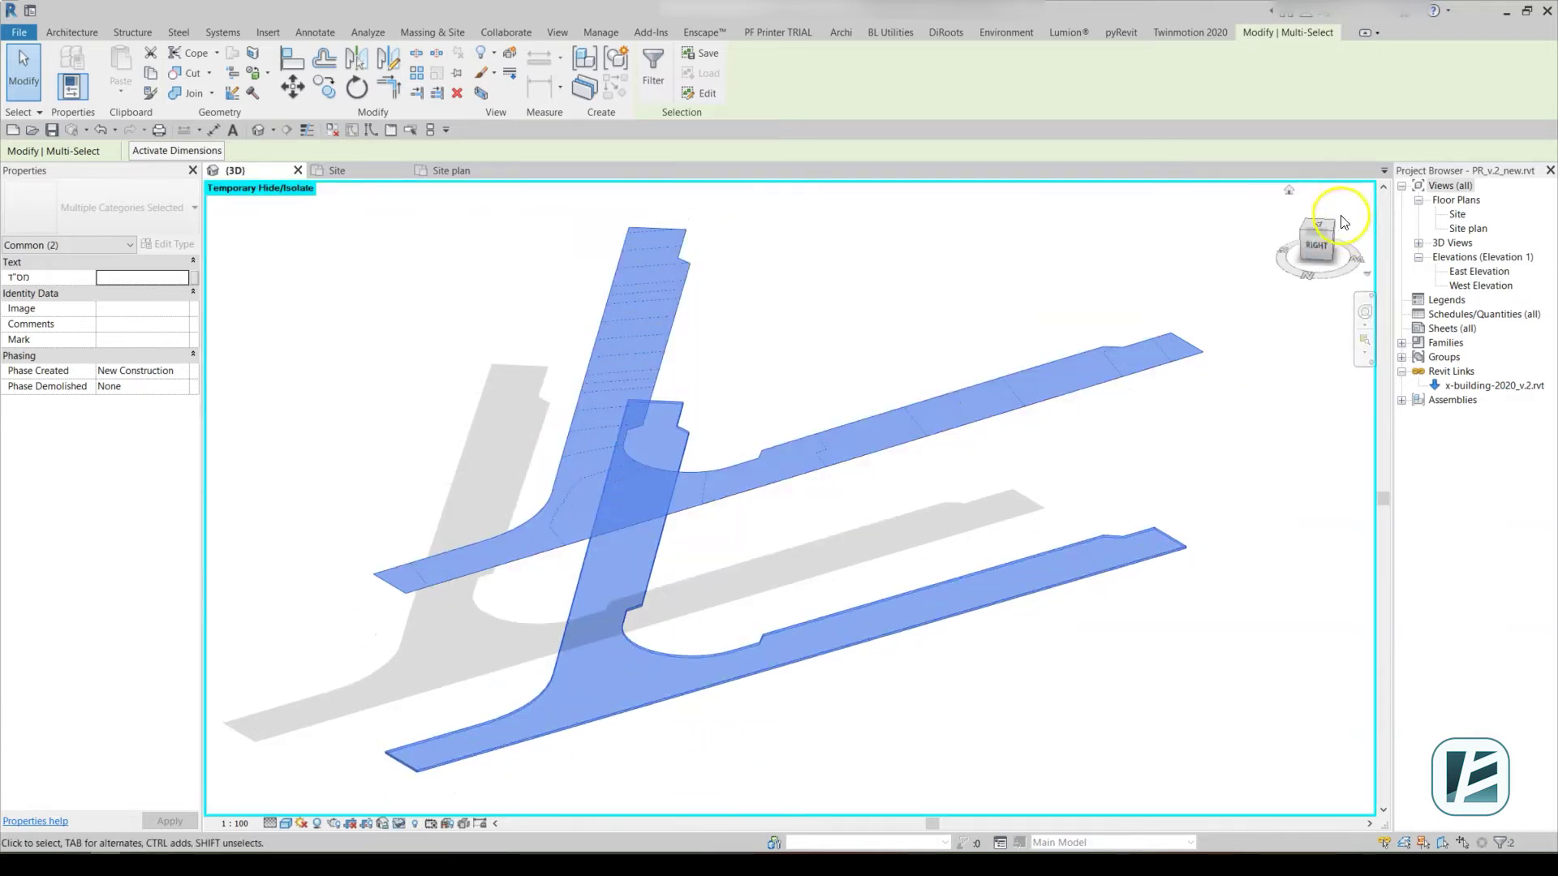
{"action": "left_click", "coordinate": [1320, 223]}
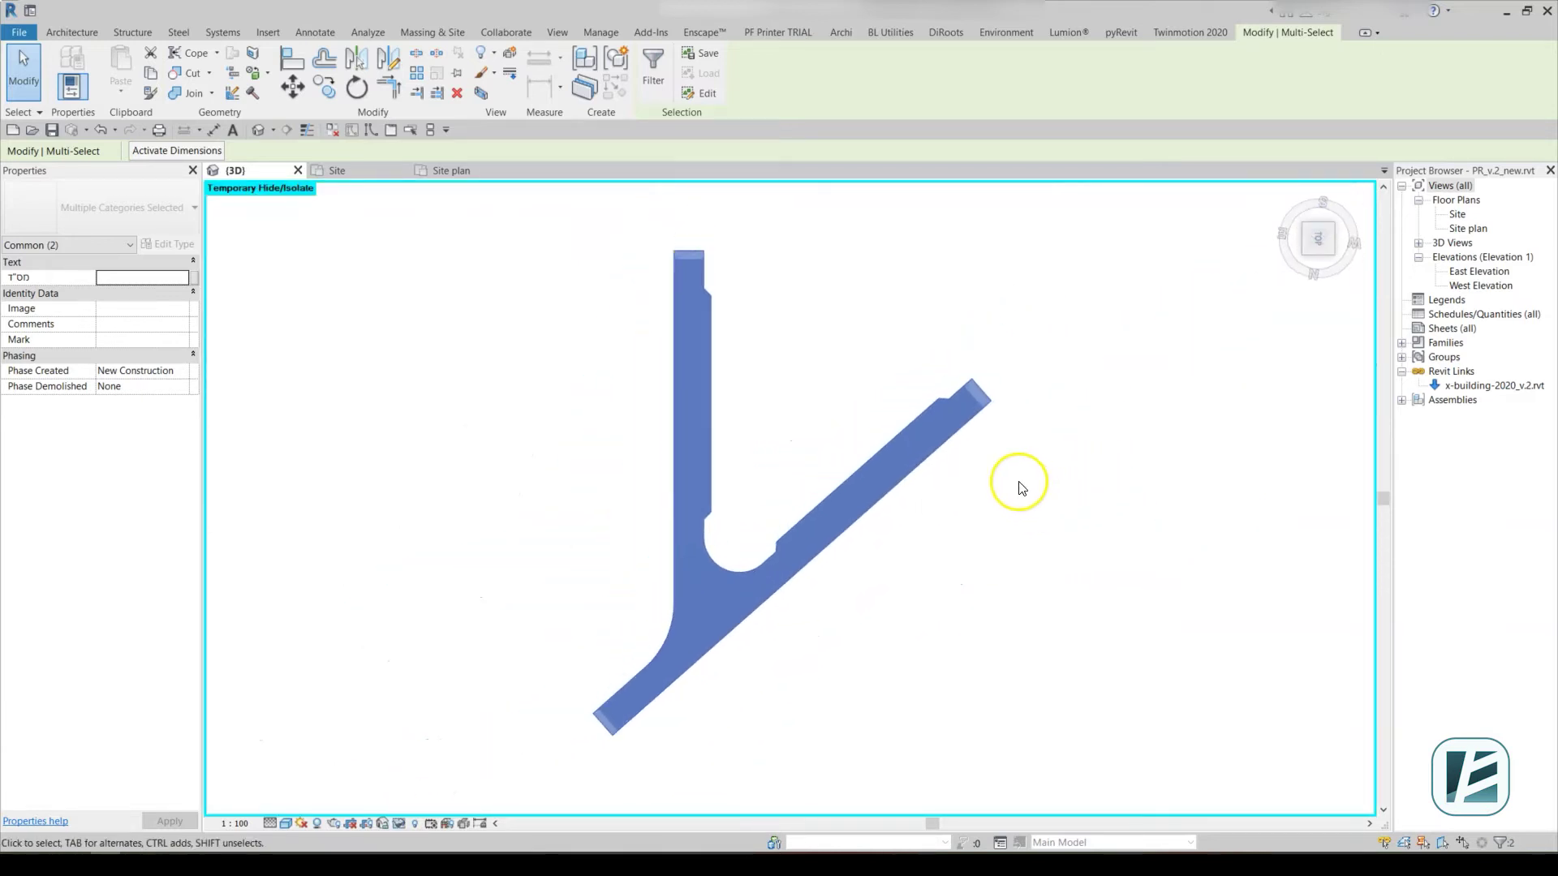
{"action": "scroll", "coordinate": [1002, 444], "scroll_direction": "up", "scroll_amount": 5}
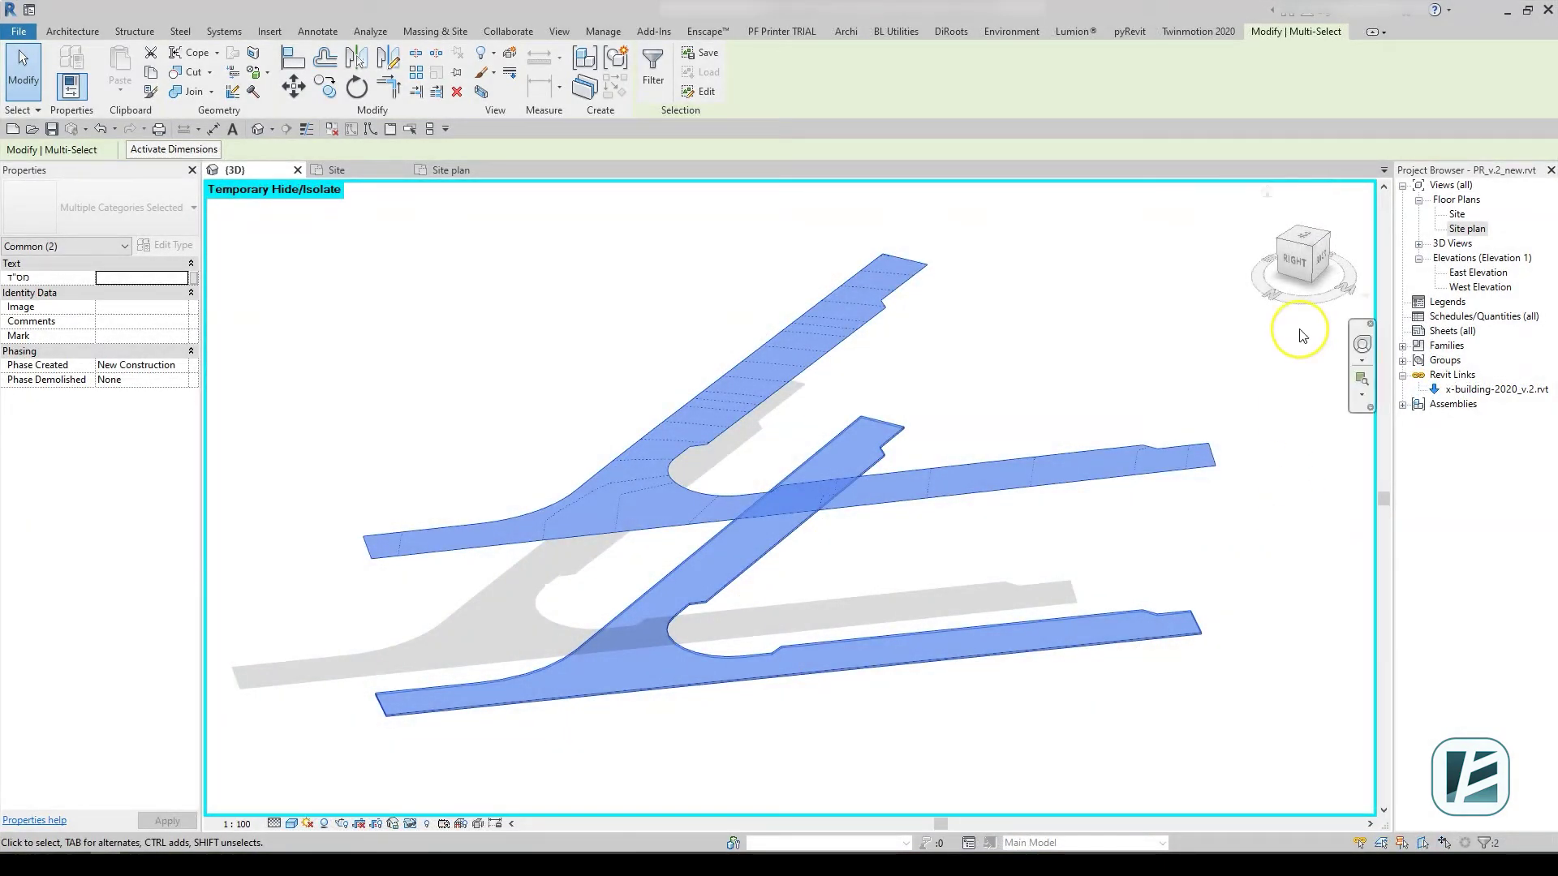
- Conform the road floor to the sloped surface with Shape by Topography, then reset temporary isolation
{"action": "left_click", "coordinate": [1014, 33]}
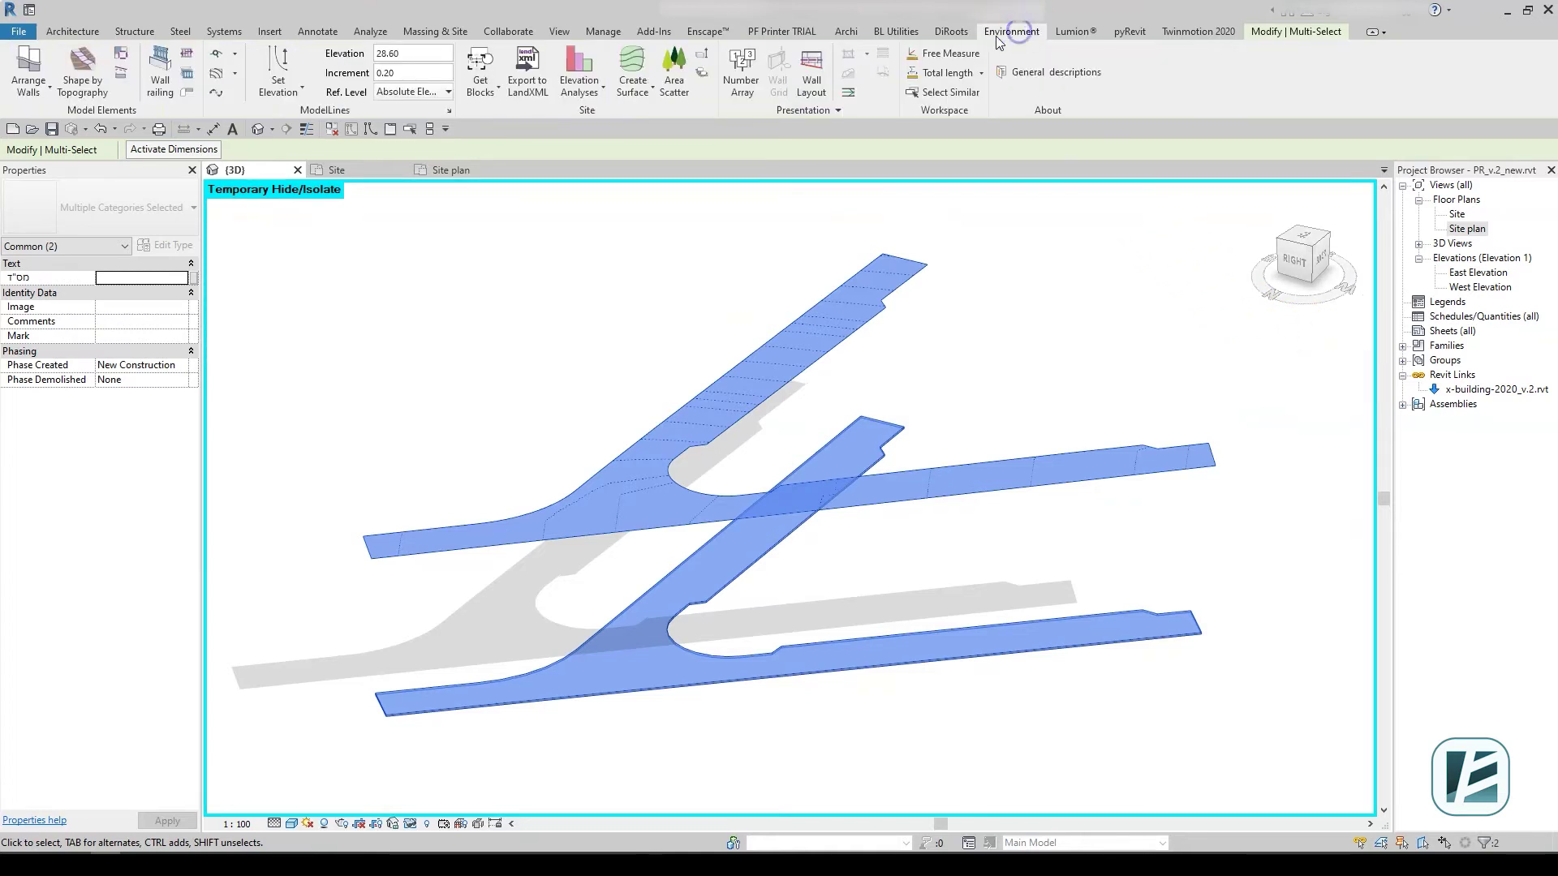
{"action": "left_click", "coordinate": [77, 66]}
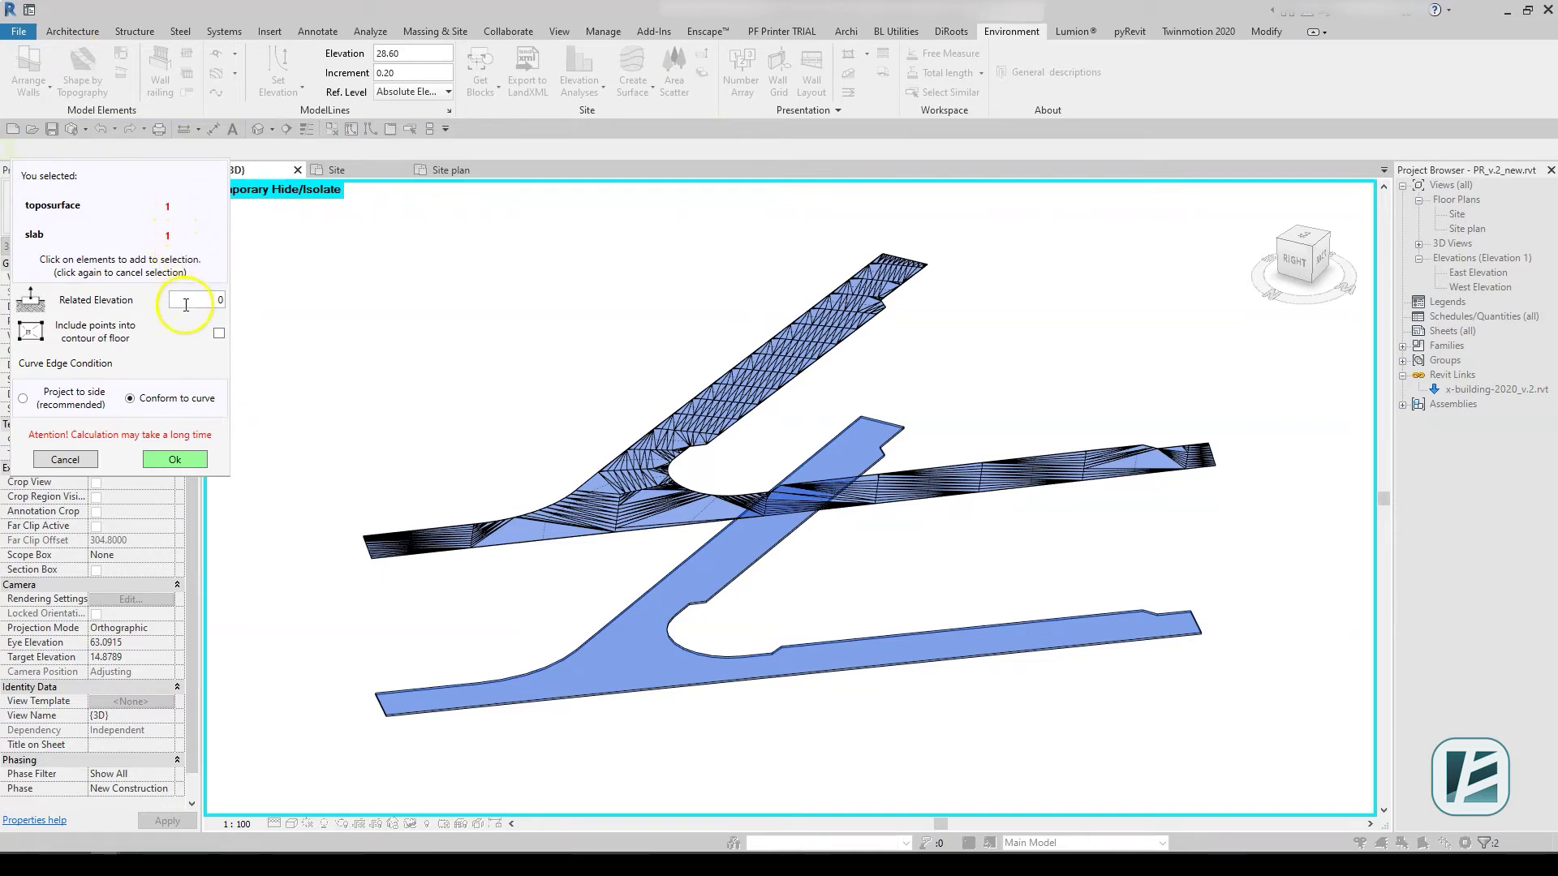
{"action": "left_click", "coordinate": [175, 460]}
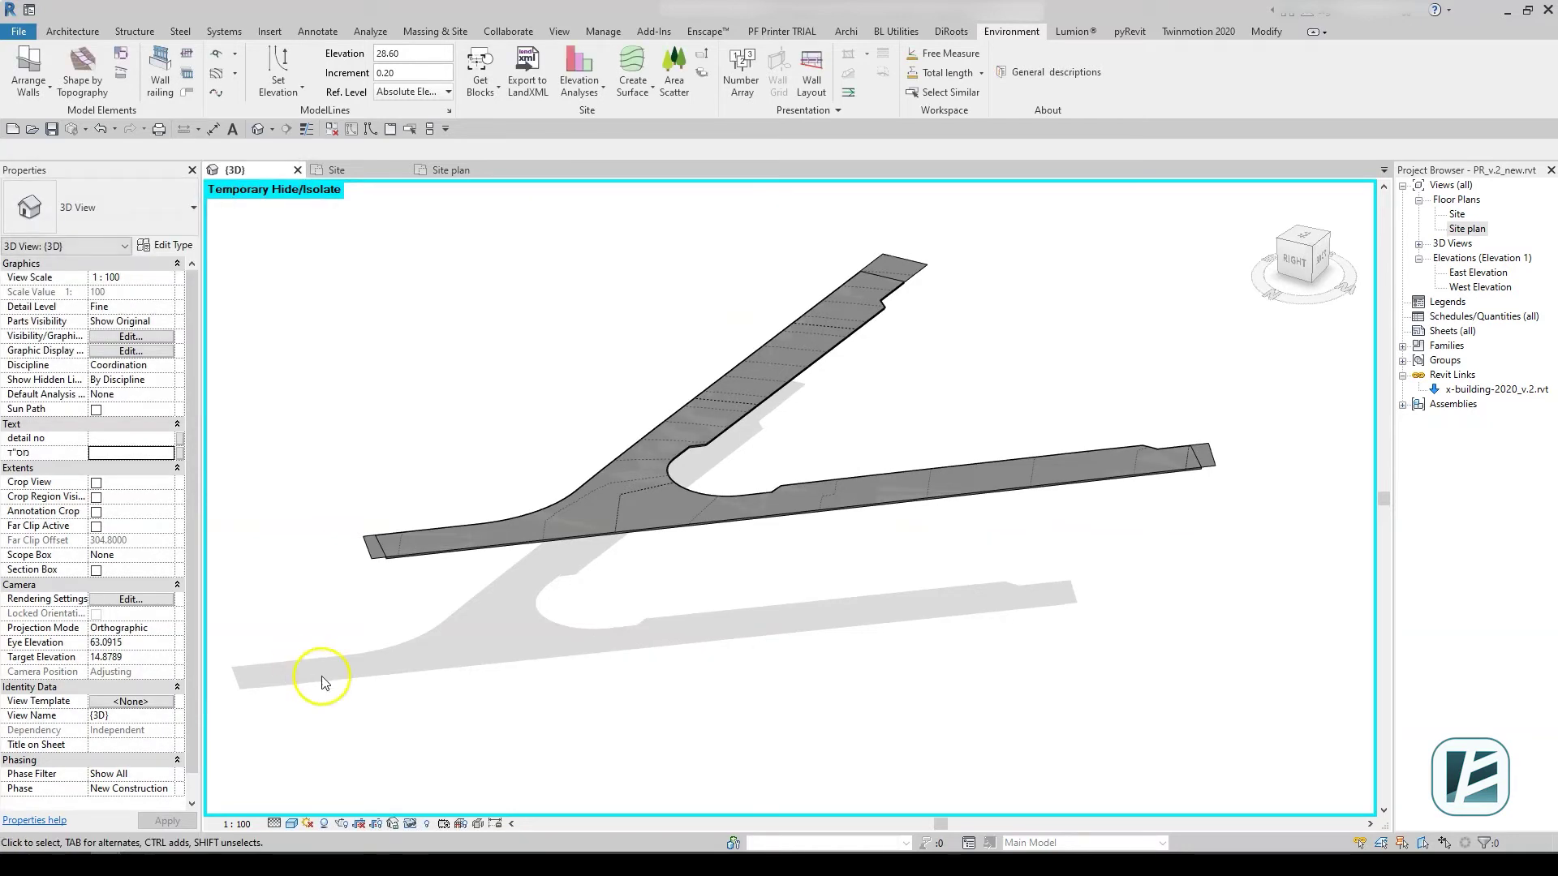
{"action": "left_click", "coordinate": [410, 824]}
{"action": "left_click", "coordinate": [441, 807]}
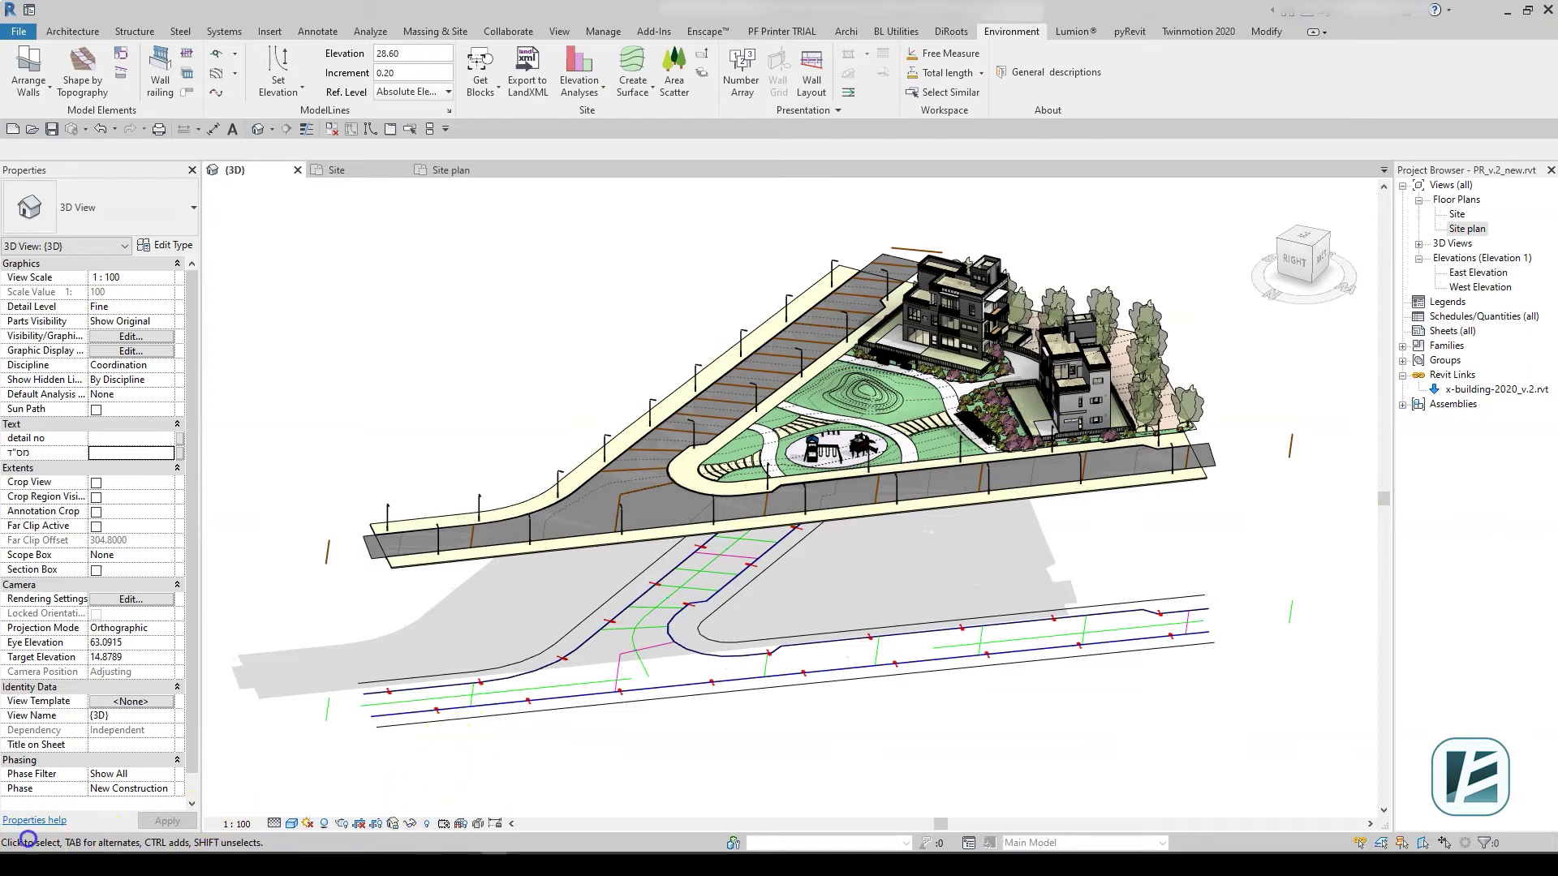
- In the Site plan's Visibility/Graphics, add the Construction Surfaces filter with visibility unchecked
{"action": "left_click", "coordinate": [442, 170]}
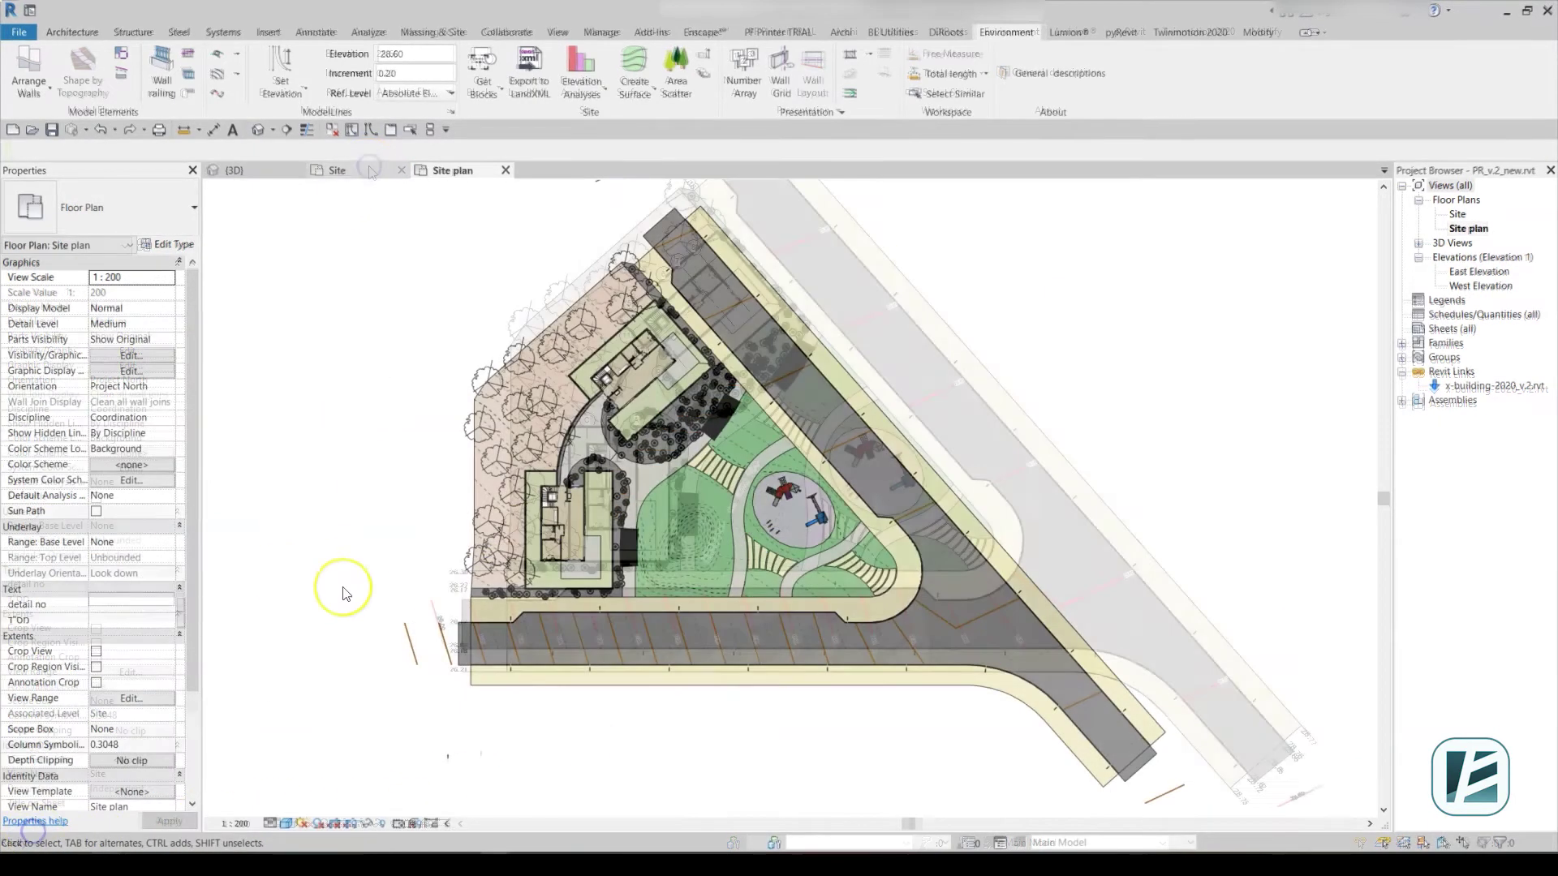
{"action": "left_click", "coordinate": [138, 353]}
{"action": "left_click", "coordinate": [970, 101]}
{"action": "left_click", "coordinate": [642, 499]}
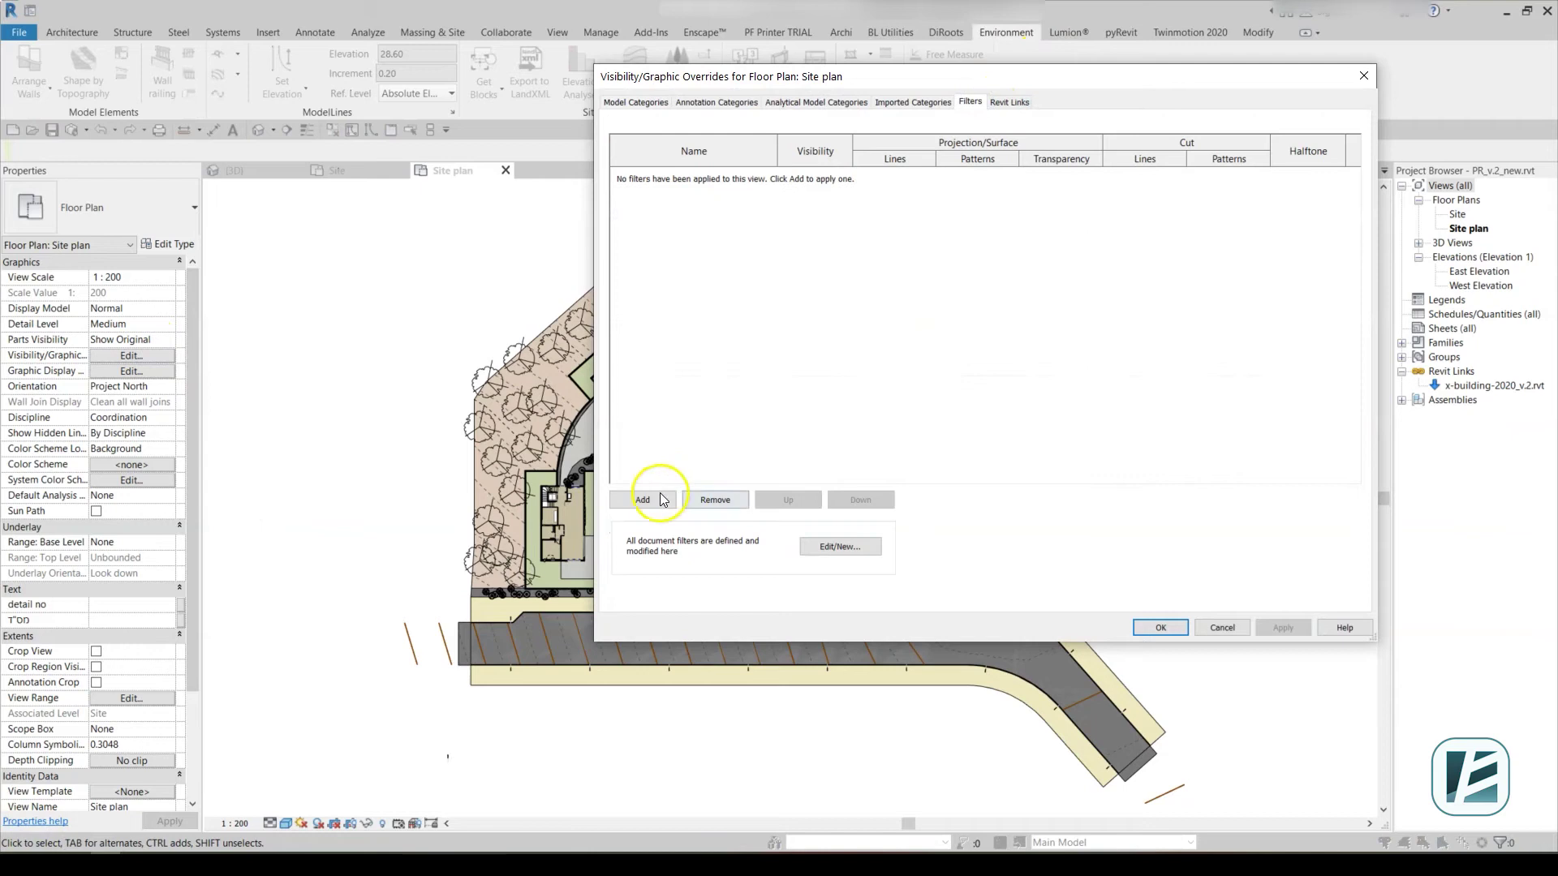
{"action": "left_click", "coordinate": [925, 480]}
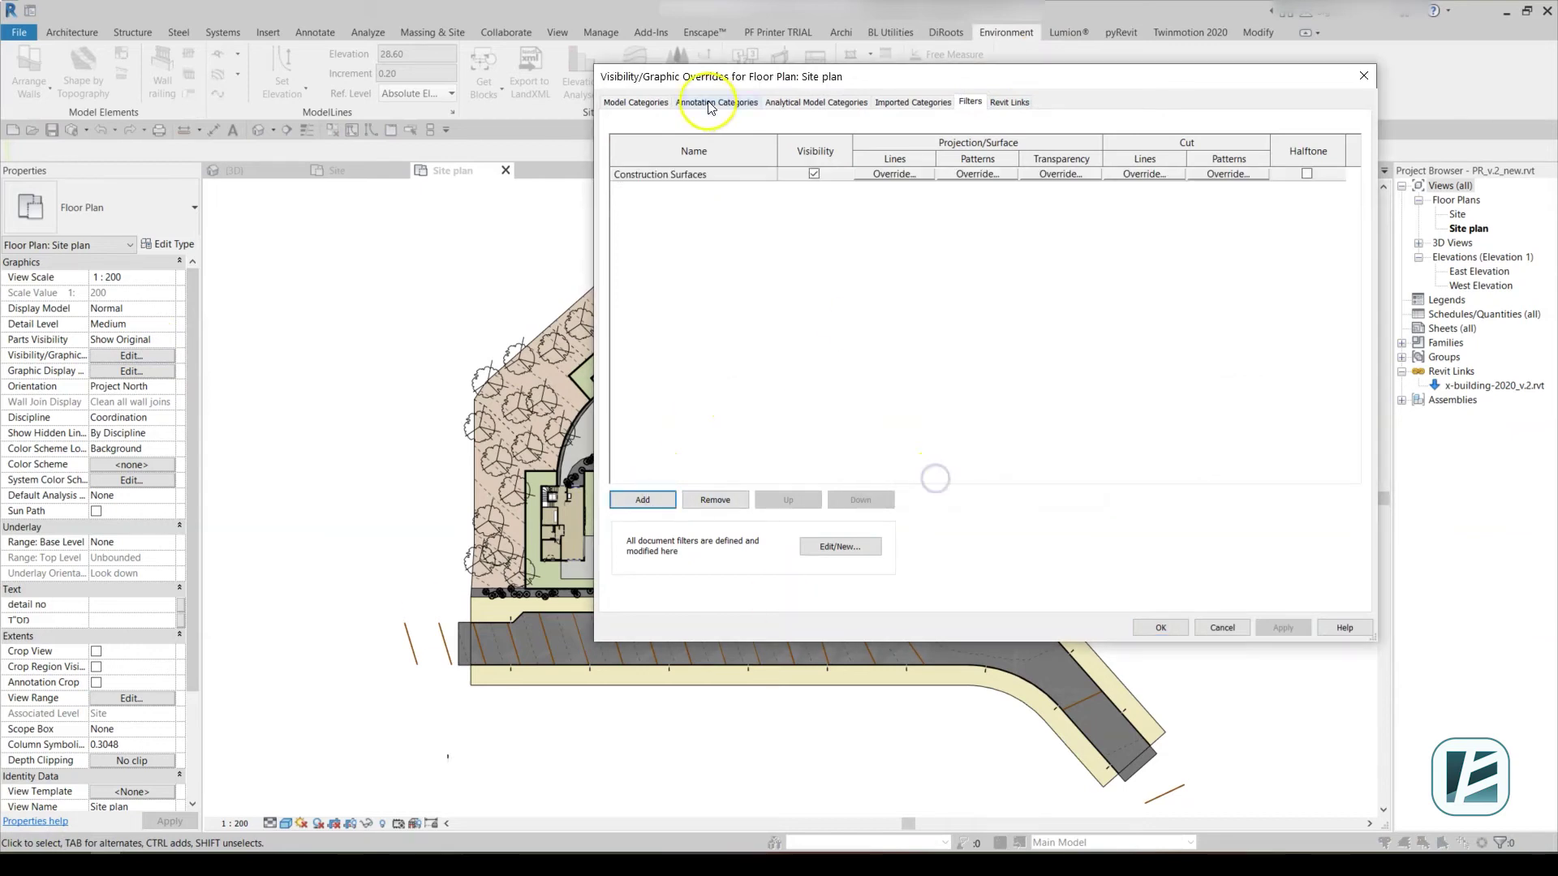
{"action": "left_click", "coordinate": [814, 174]}
{"action": "left_click", "coordinate": [1160, 628]}
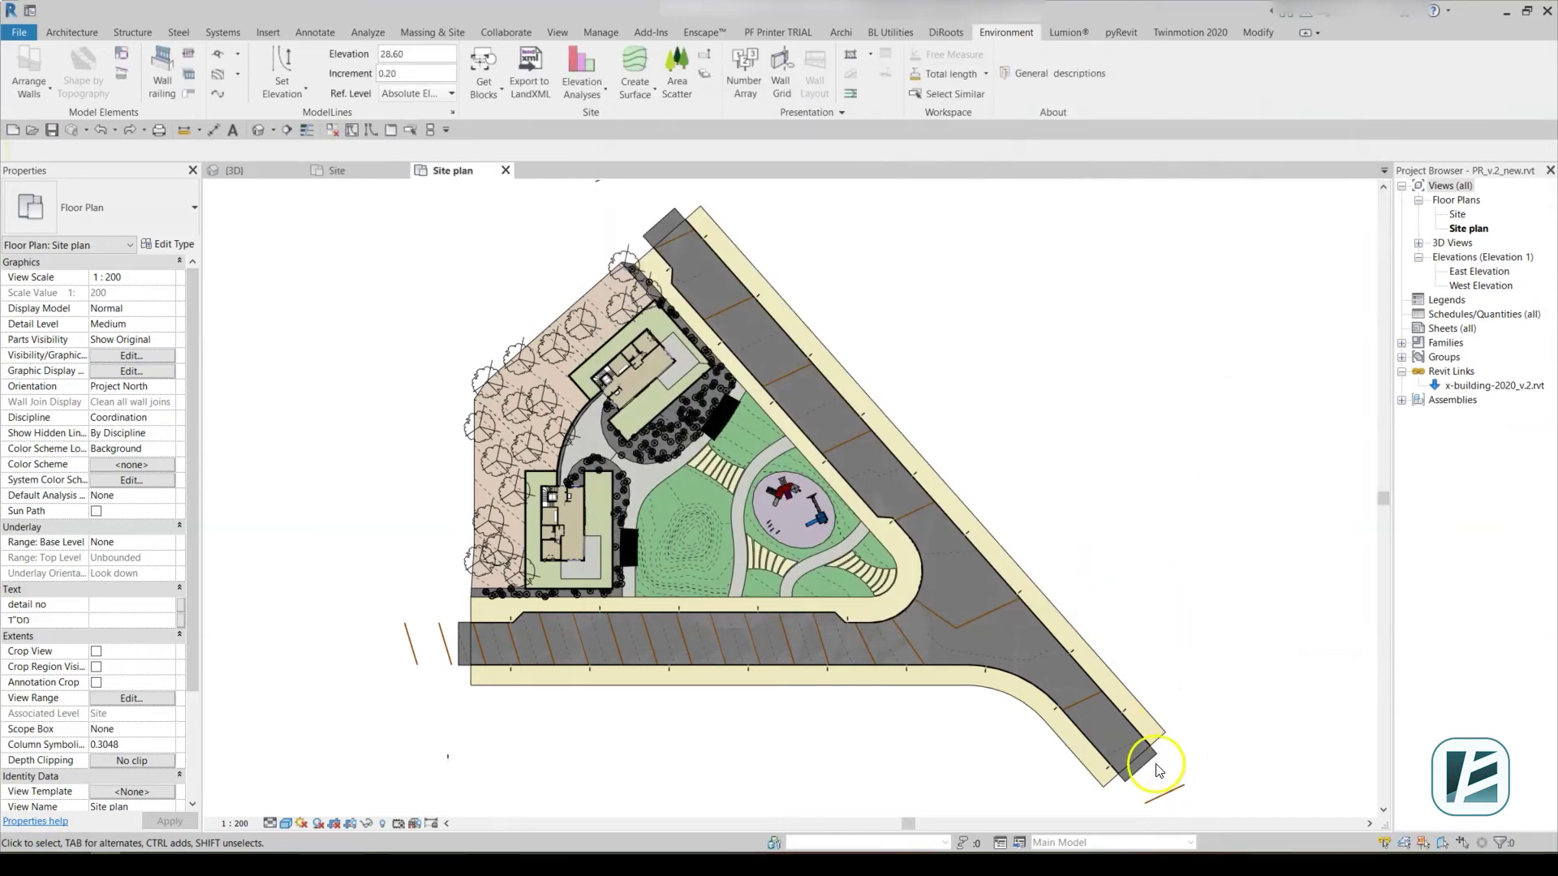
{"action": "left_click", "coordinate": [1148, 763]}
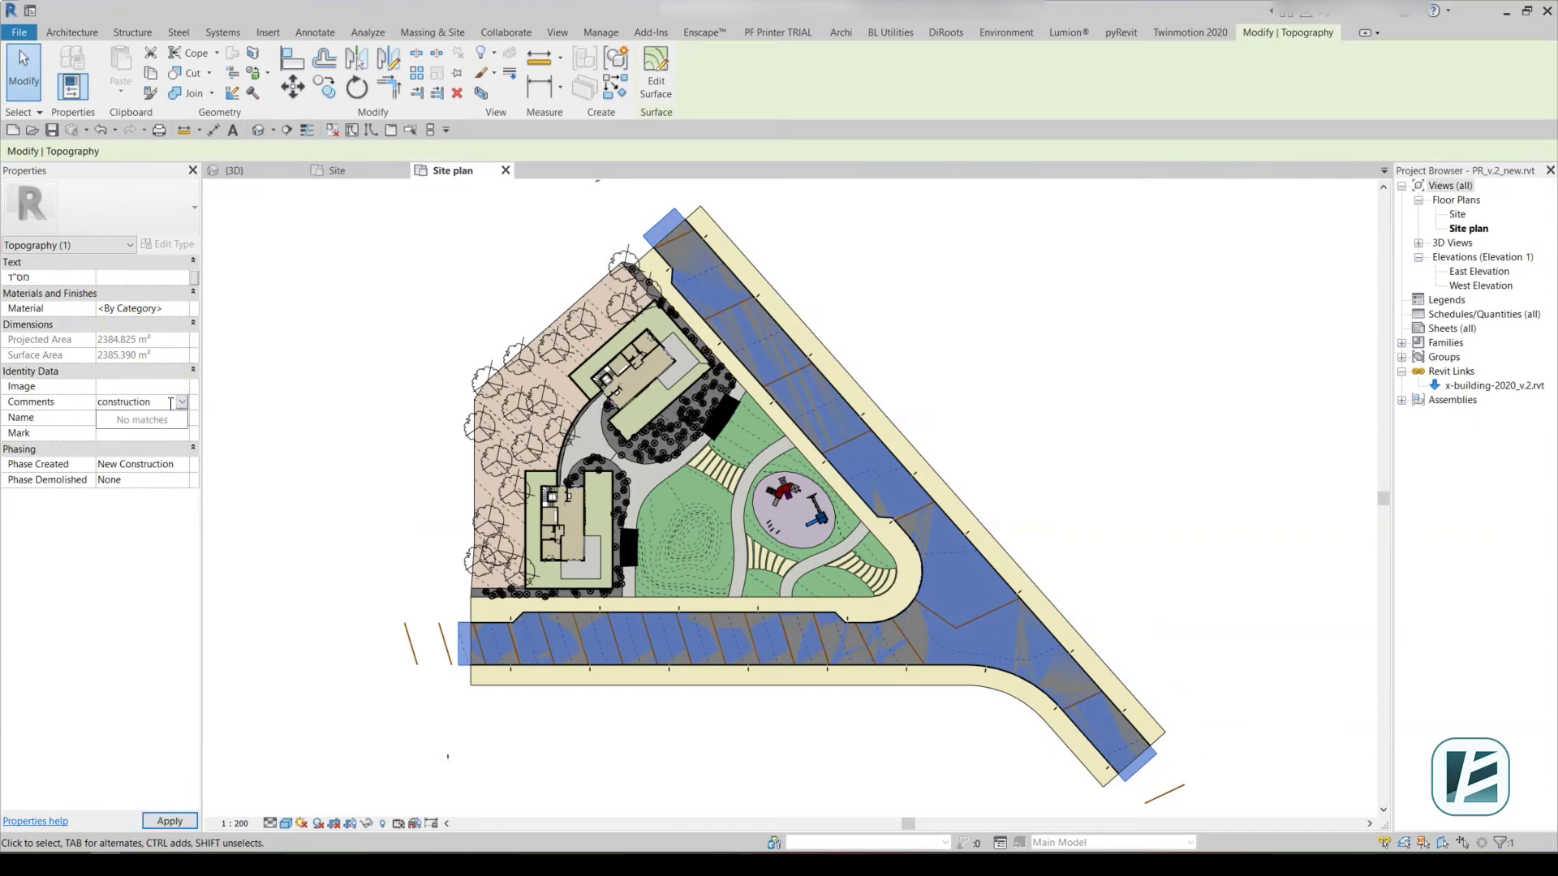
- Apply the 'construction surfaces' comment to hide the topography, then hide the stray construction line in view
{"action": "left_click", "coordinate": [865, 761]}
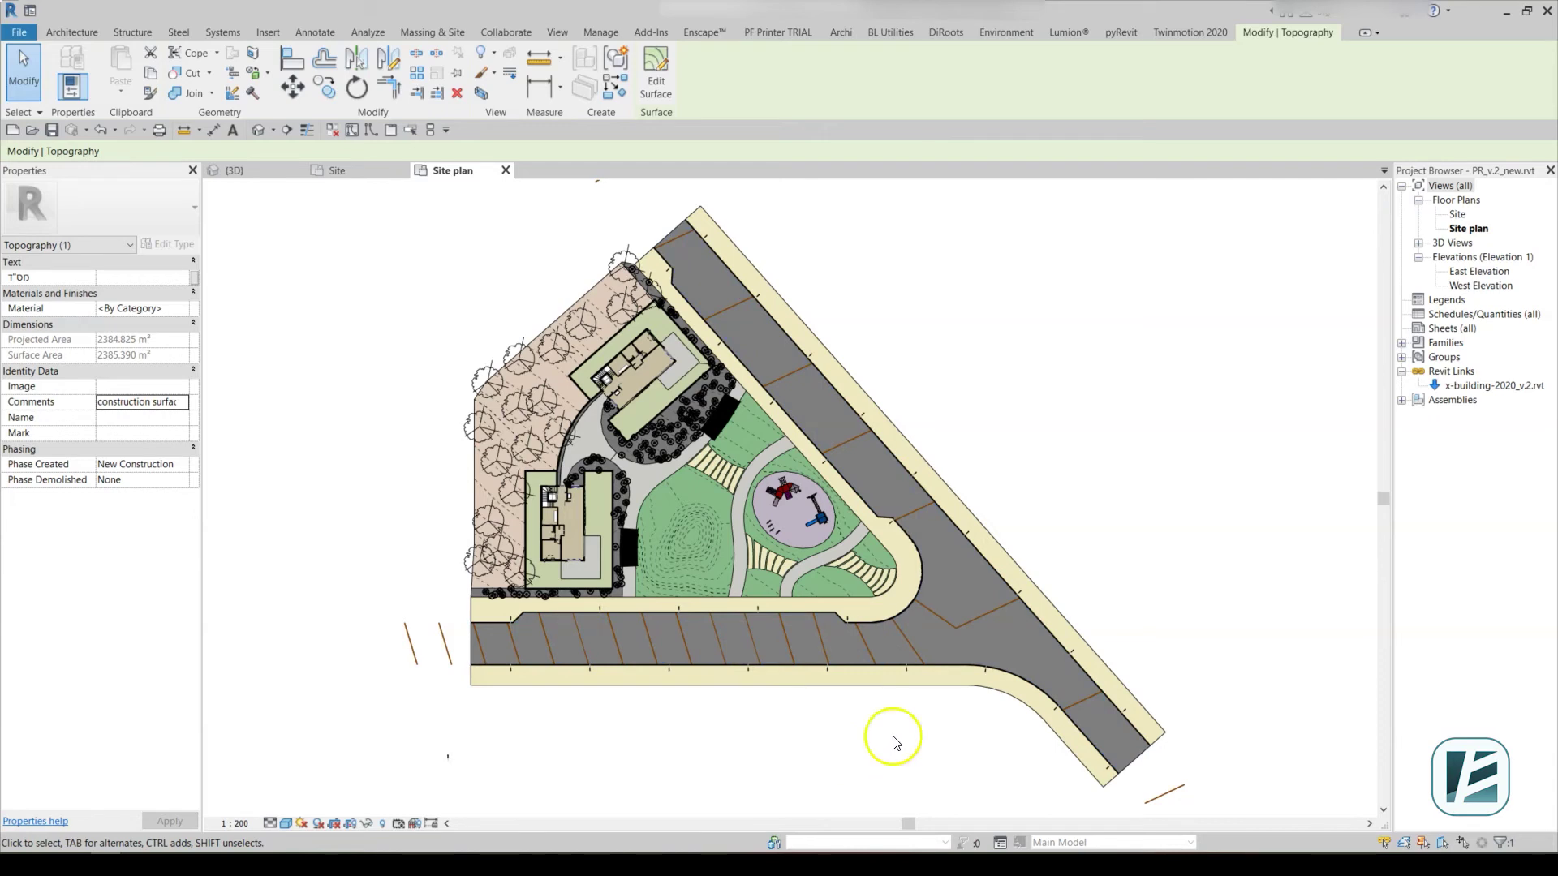
{"action": "left_click", "coordinate": [1167, 794]}
{"action": "right_click", "coordinate": [1164, 796]}
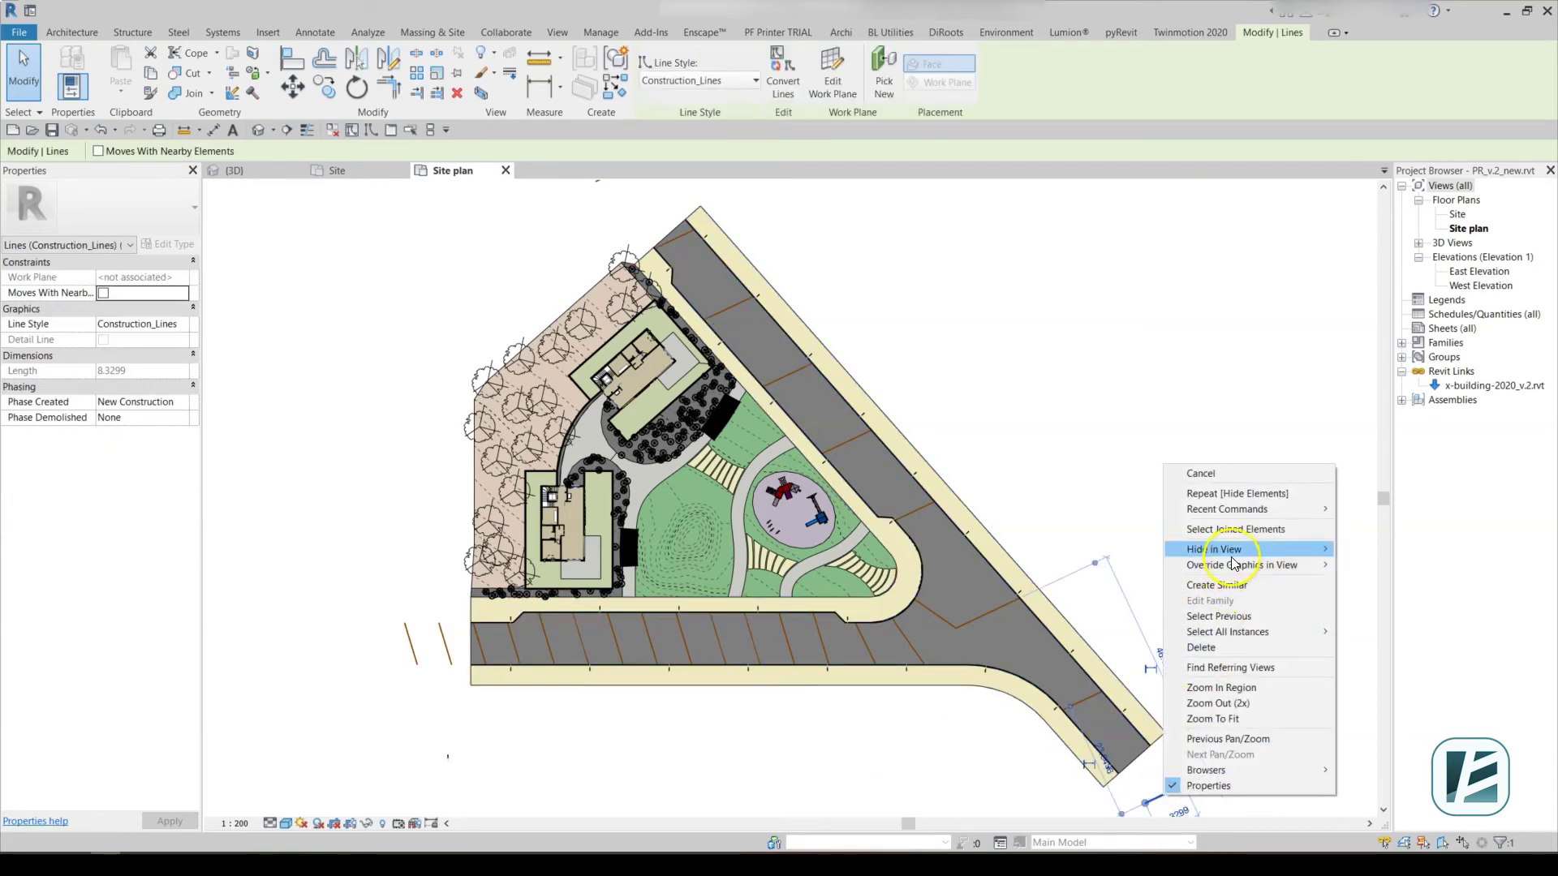
{"action": "mouse_move", "coordinate": [1233, 552]}
{"action": "left_click", "coordinate": [1363, 550]}
{"action": "left_click", "coordinate": [1007, 31]}
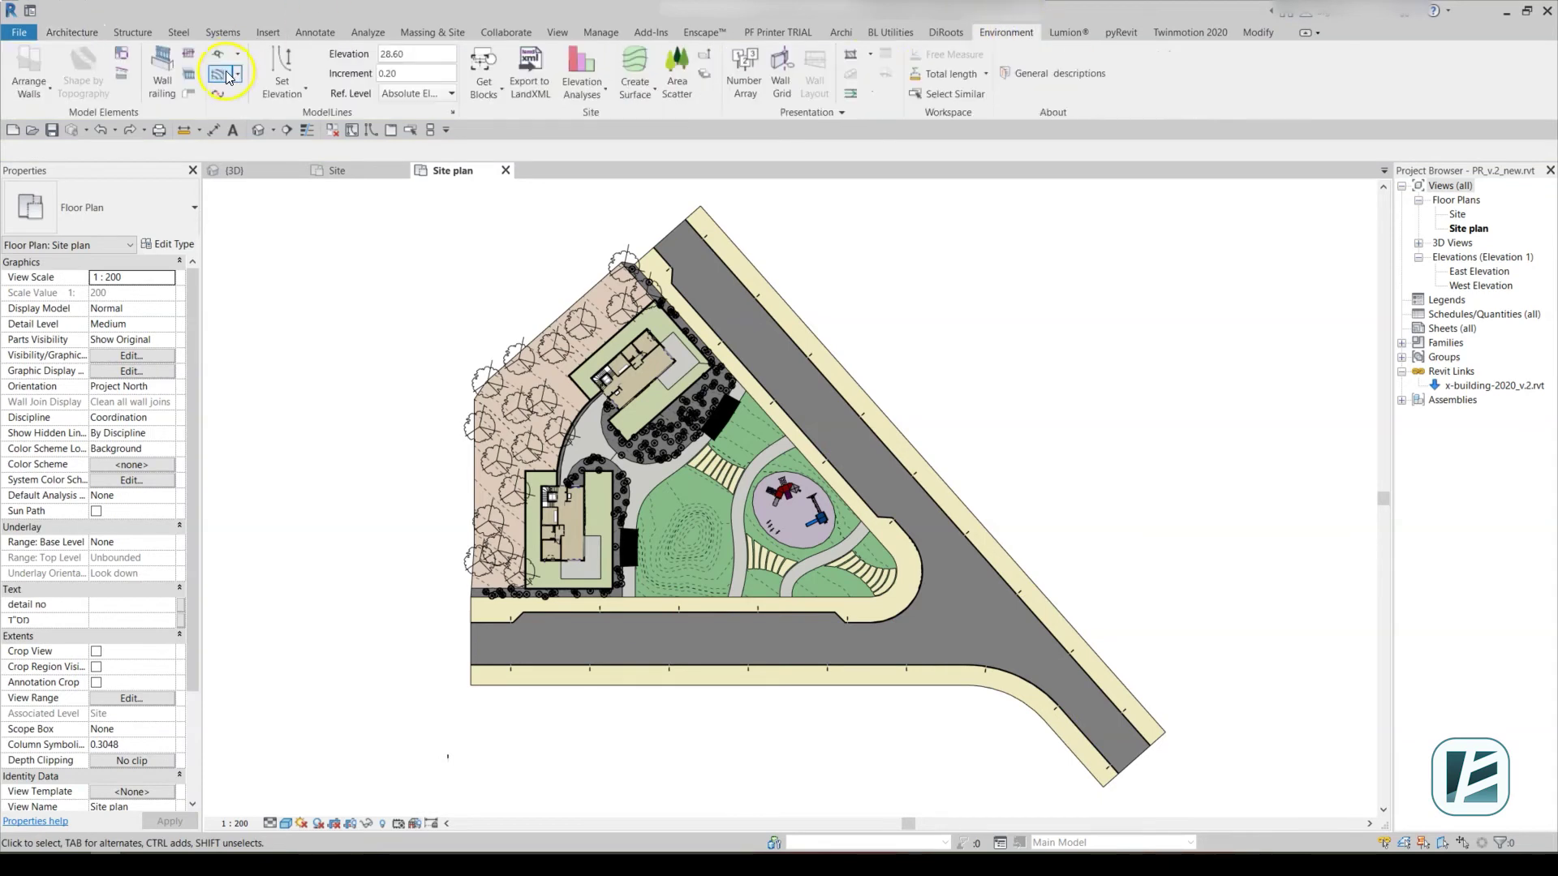
- Generate contour lines on the road floors at 0.25 increments in the Contour_Lines line style
{"action": "left_click", "coordinate": [228, 77]}
{"action": "left_click", "coordinate": [731, 276]}
{"action": "left_click", "coordinate": [83, 150]}
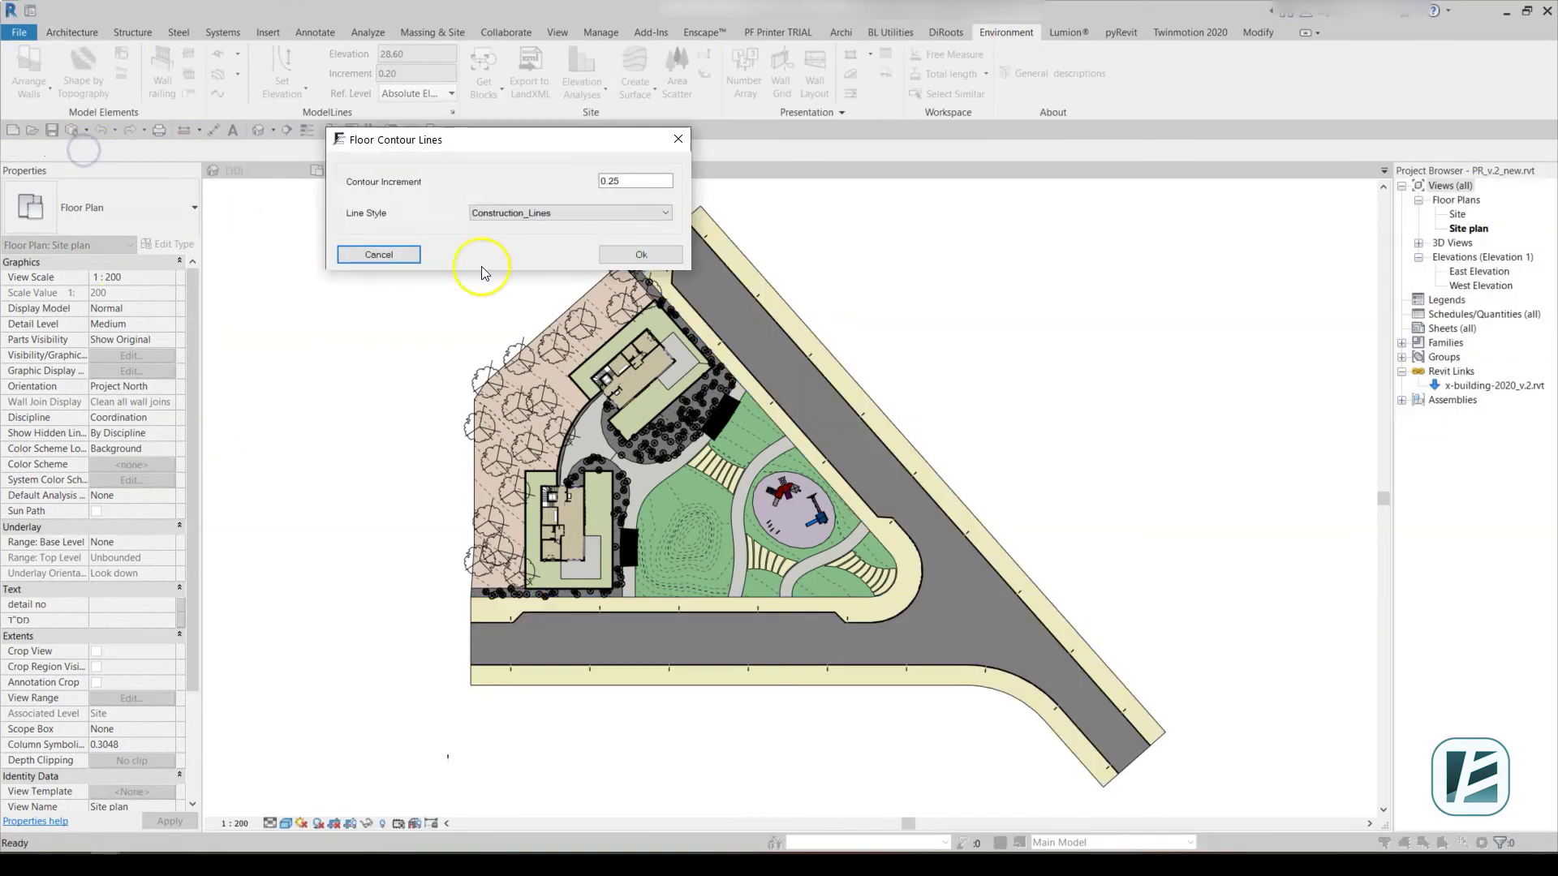
{"action": "left_click", "coordinate": [536, 213]}
{"action": "left_click", "coordinate": [556, 291]}
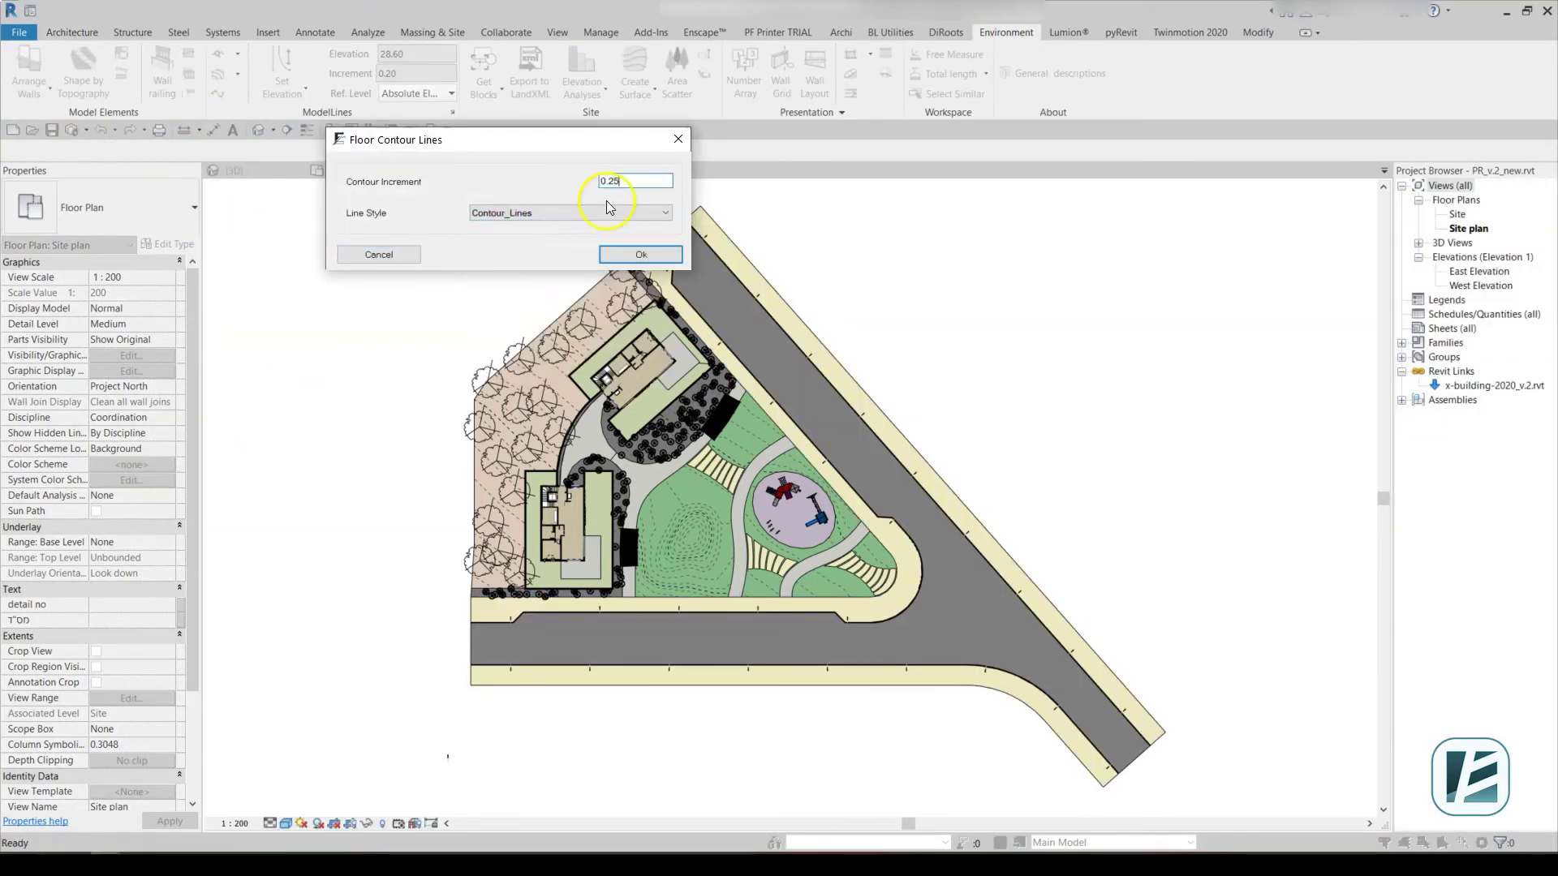
{"action": "left_click", "coordinate": [640, 254]}
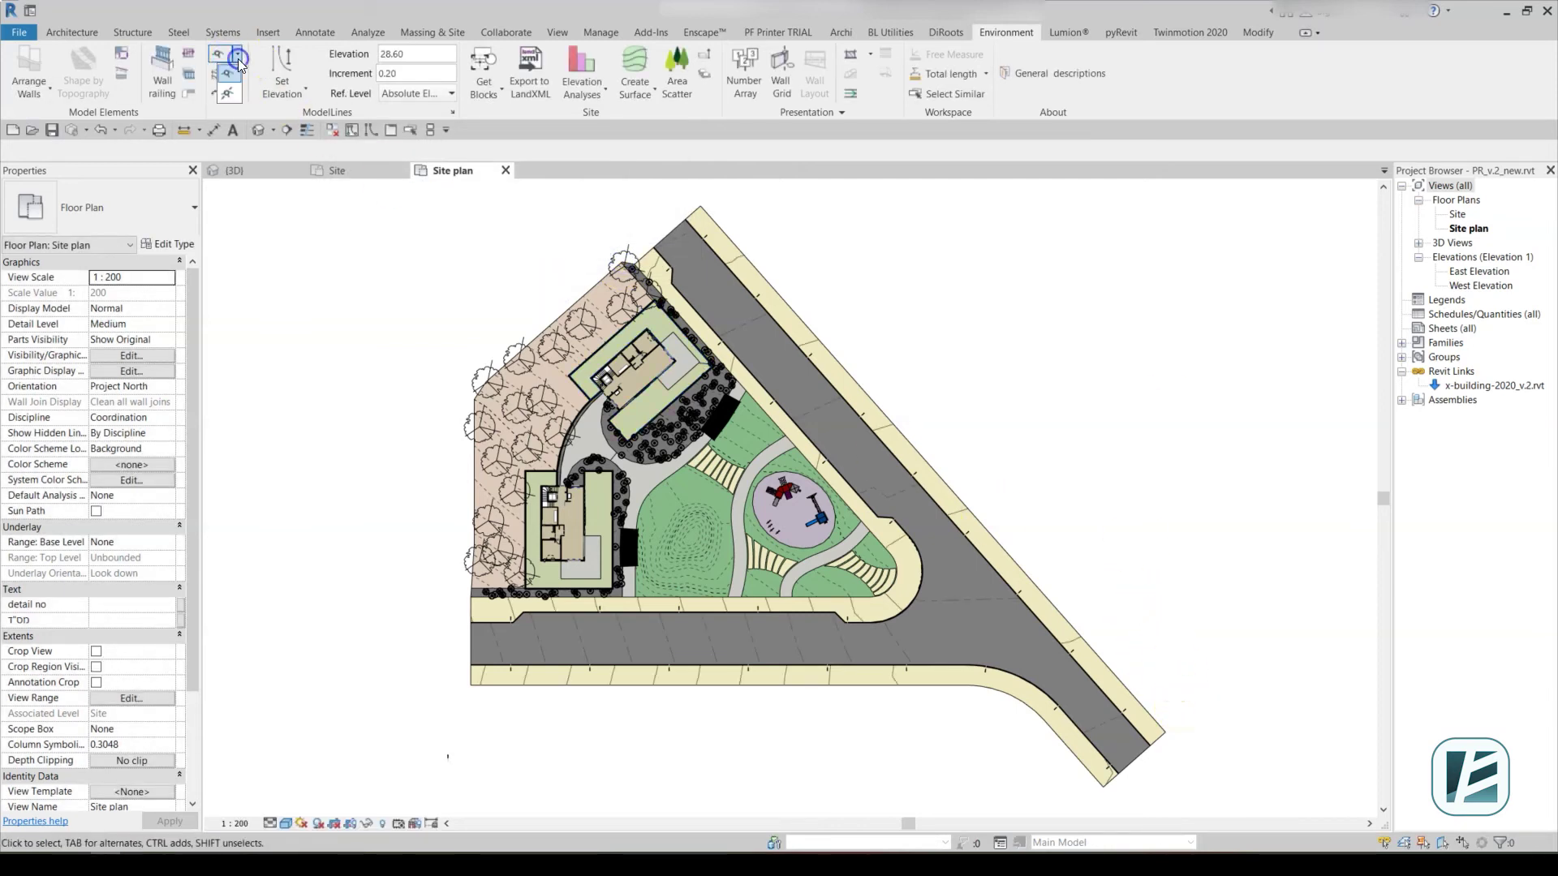
{"action": "left_click", "coordinate": [232, 91]}
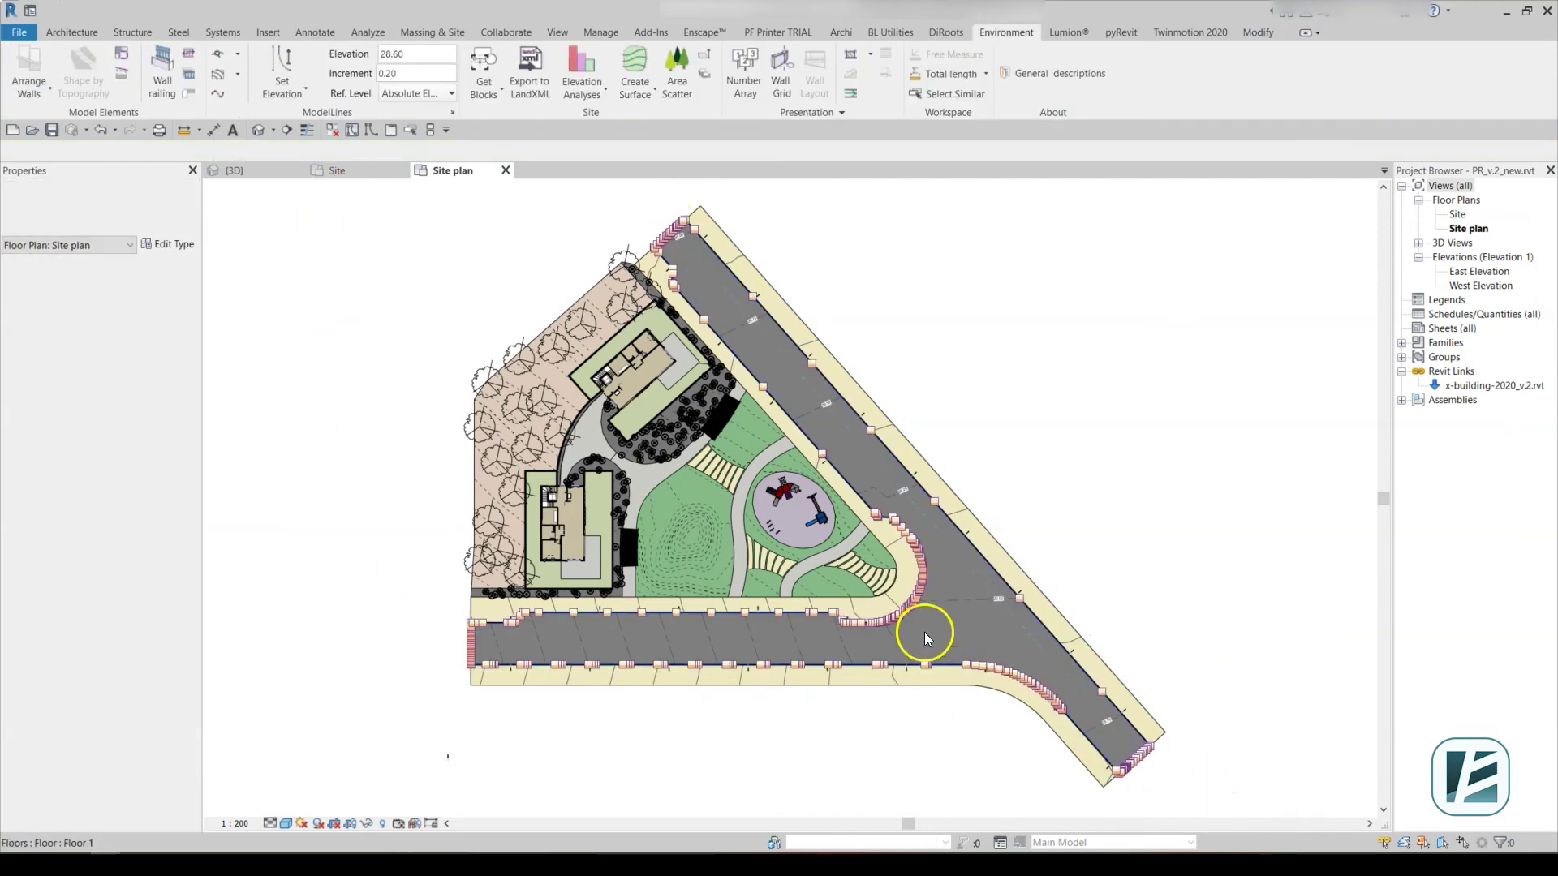
- Place the first elevation-label line across the road, then restart labelling with RP
{"action": "left_click", "coordinate": [444, 649]}
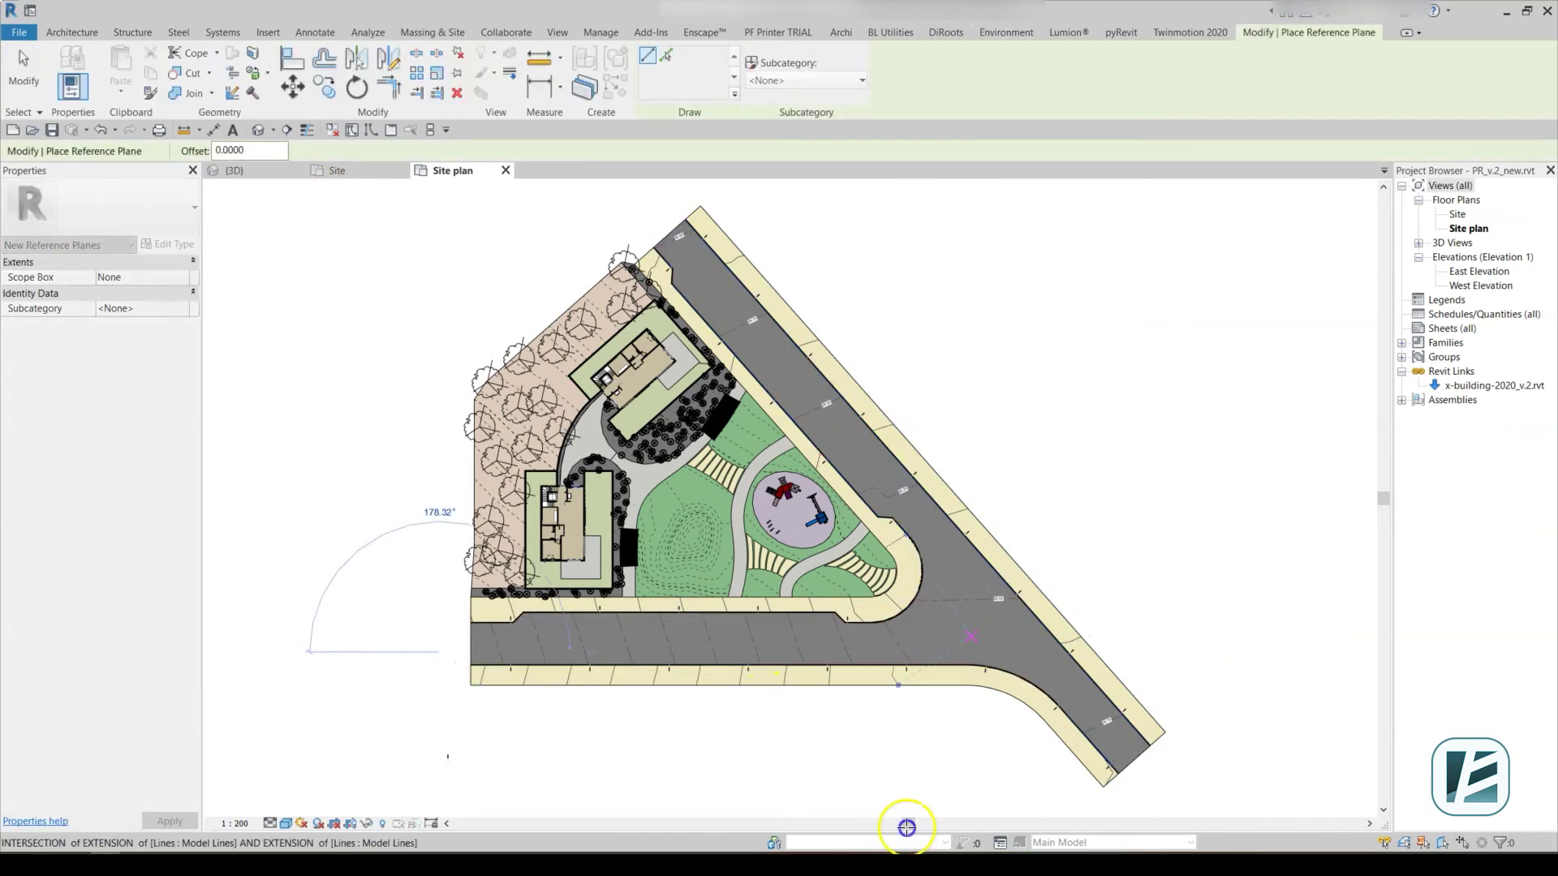
{"action": "scroll", "coordinate": [964, 656], "scroll_direction": "up", "scroll_amount": 2}
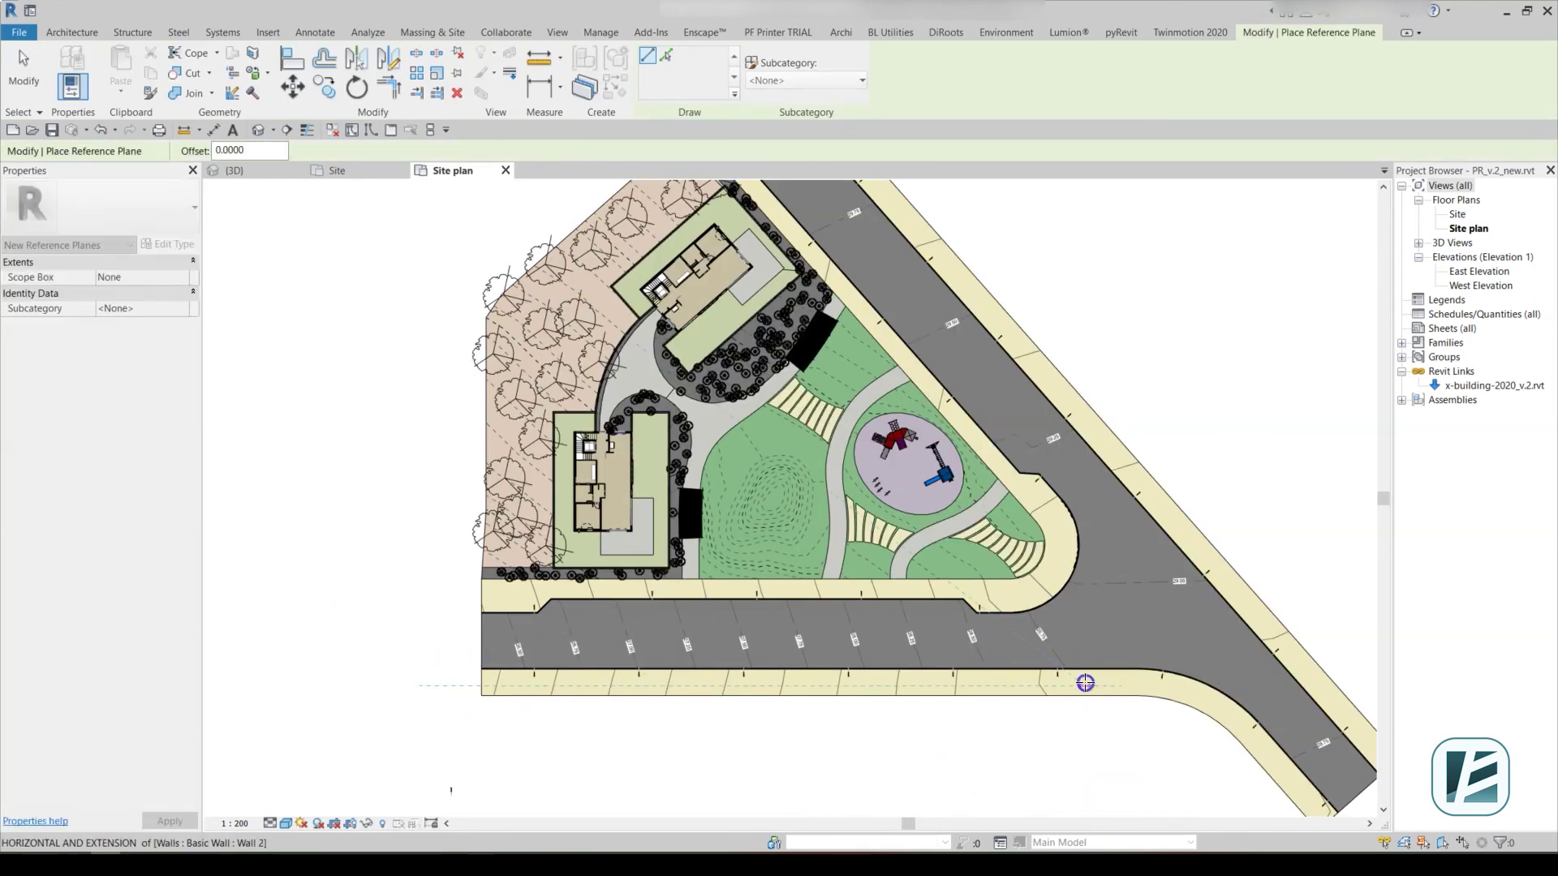
{"action": "key", "text": "Escape"}
{"action": "key", "text": "r"}
{"action": "key", "text": "p"}
- Draw labelling lines along the walkway and near the top of the plan to label more contours
{"action": "left_click", "coordinate": [478, 589]}
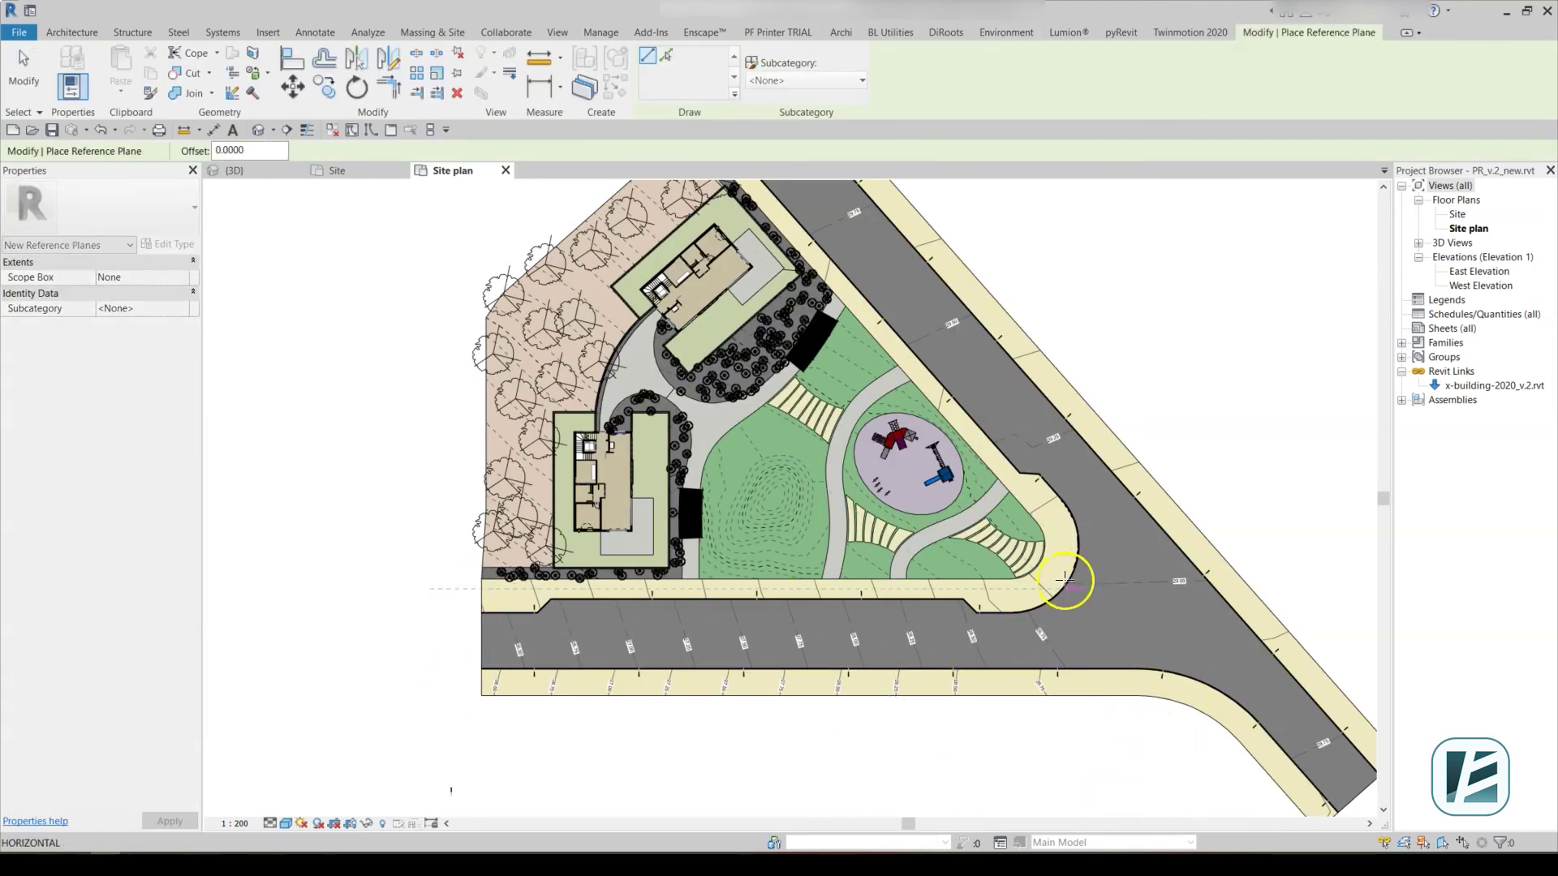
{"action": "left_click", "coordinate": [1064, 583]}
{"action": "middle_click_drag", "start_coordinate": [1140, 387], "coordinate": [1117, 489]}
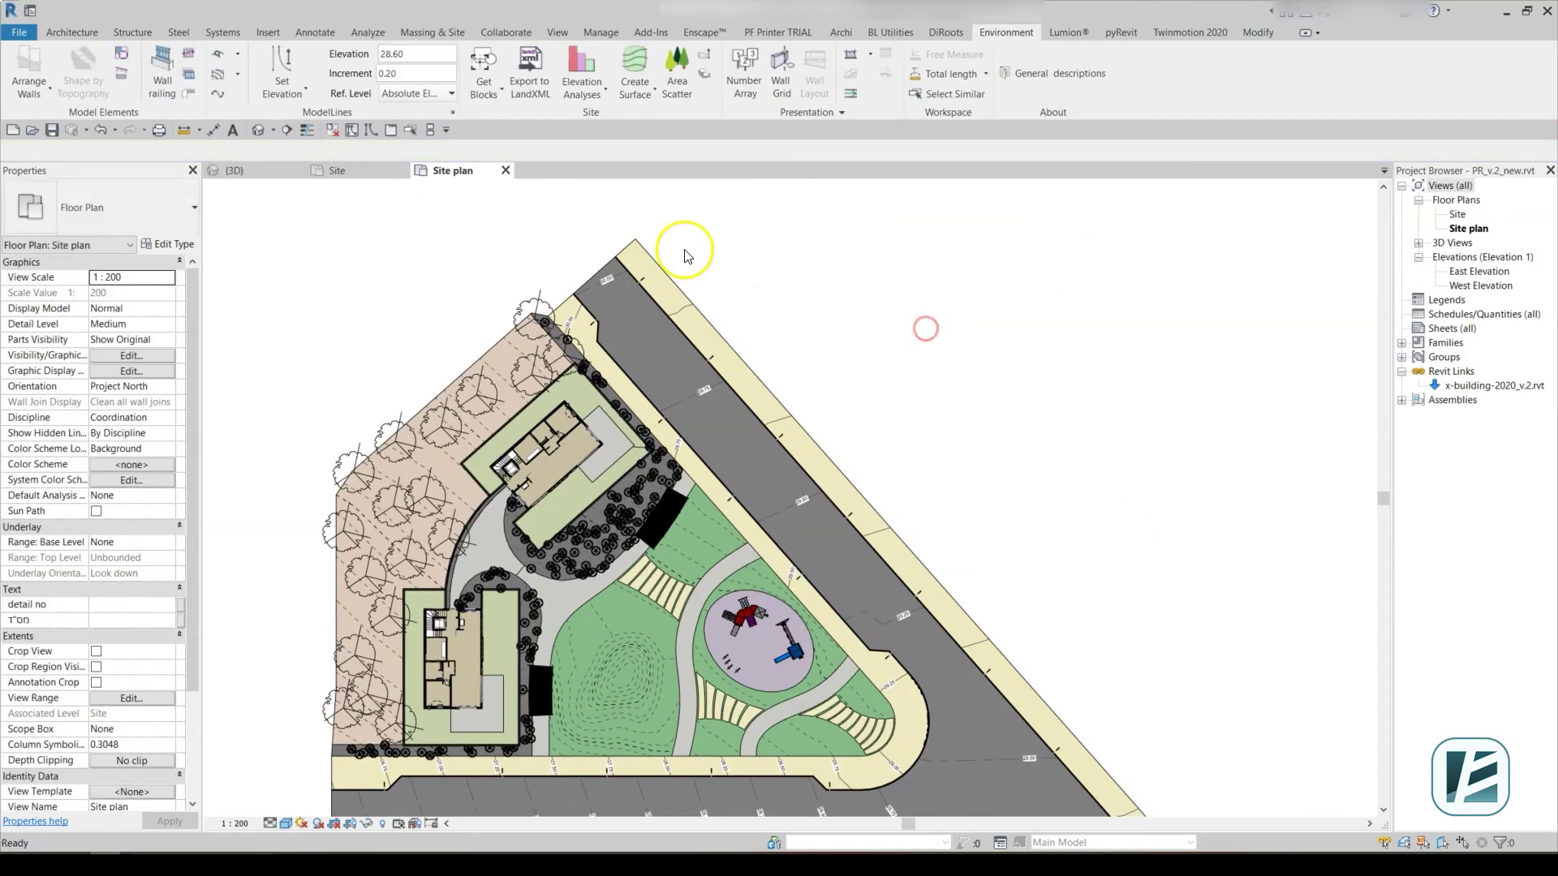
{"action": "left_click", "coordinate": [614, 235]}
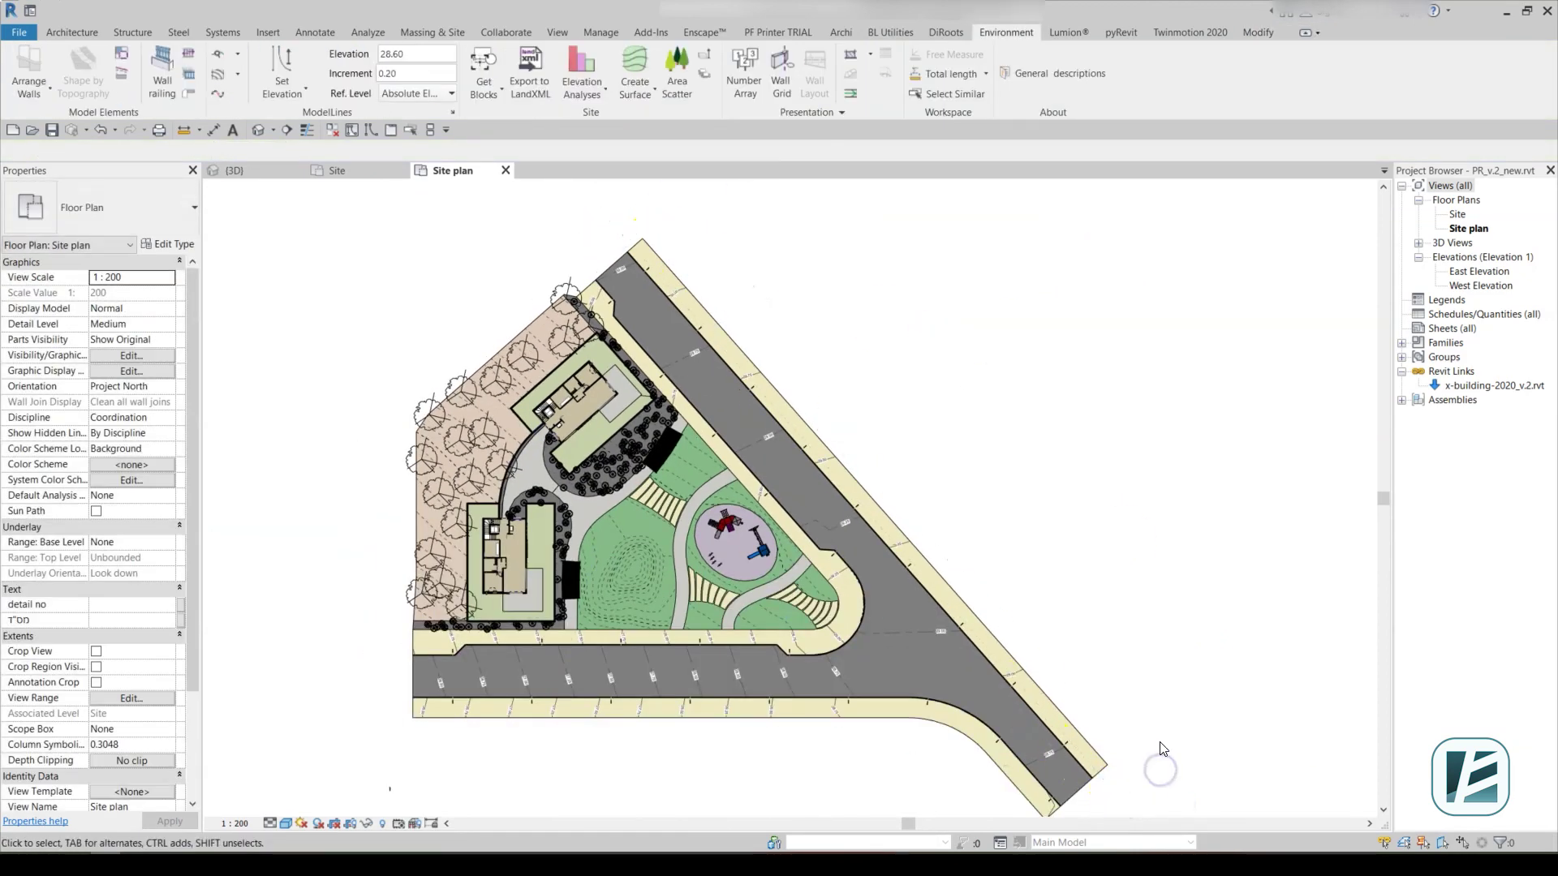
{"action": "scroll", "coordinate": [898, 587], "scroll_direction": "up", "scroll_amount": 5}
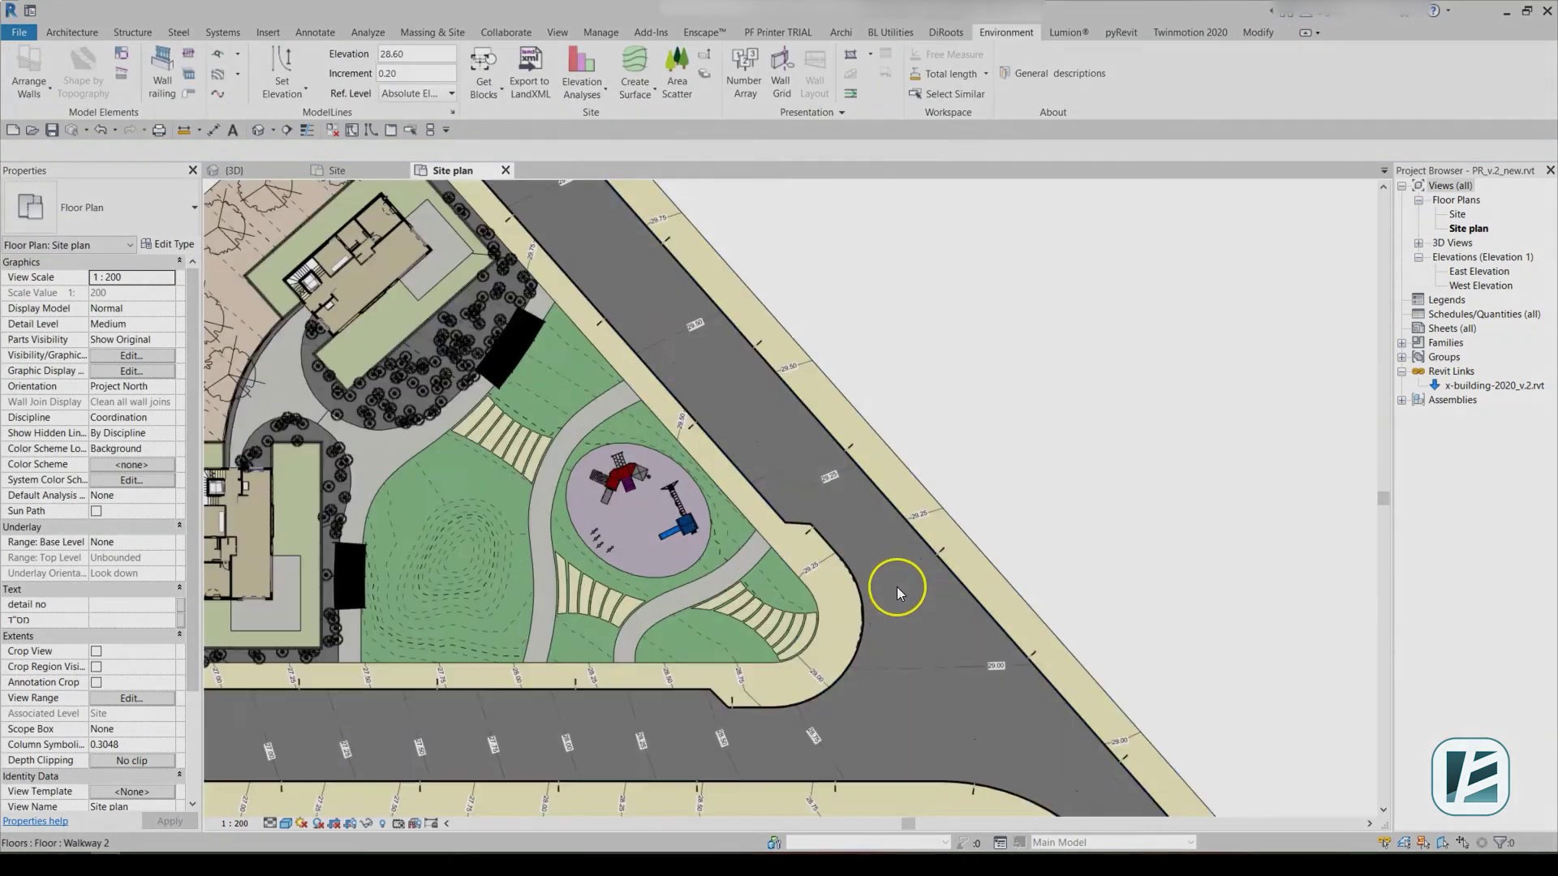